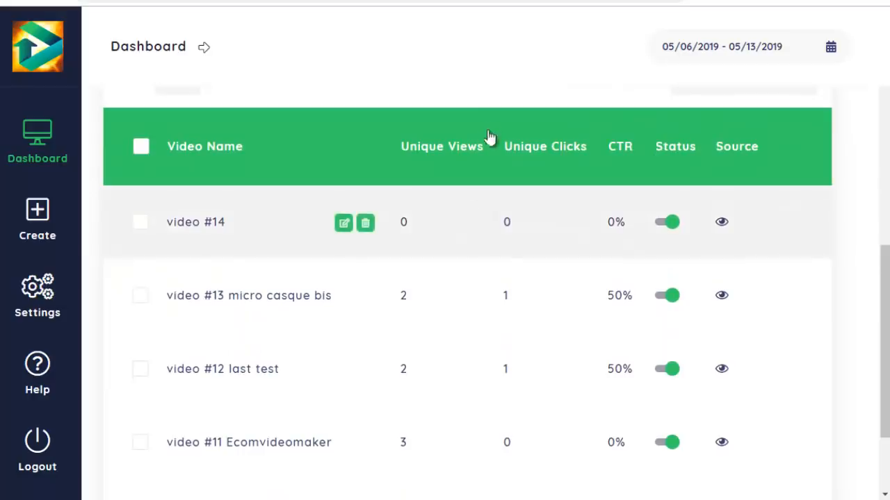
- Review the dashboard's video list with views, clicks and CTR, along with the overall statistics and chart
{"action": "scroll", "coordinate": [468, 108], "scroll_direction": "down", "scroll_amount": 1}
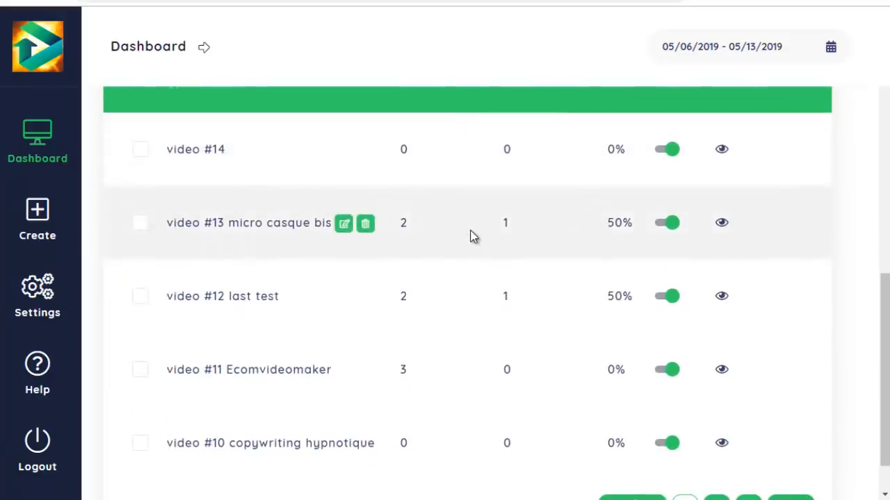
{"action": "scroll", "coordinate": [471, 236], "scroll_direction": "down", "scroll_amount": 1}
{"action": "scroll", "coordinate": [471, 236], "scroll_direction": "up", "scroll_amount": 1}
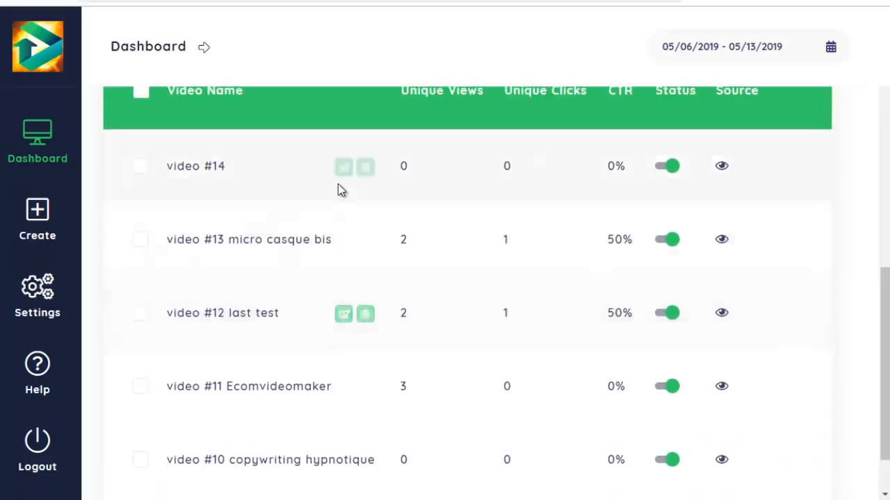
{"action": "scroll", "coordinate": [335, 160], "scroll_direction": "down", "scroll_amount": 1}
{"action": "scroll", "coordinate": [445, 292], "scroll_direction": "up", "scroll_amount": 2}
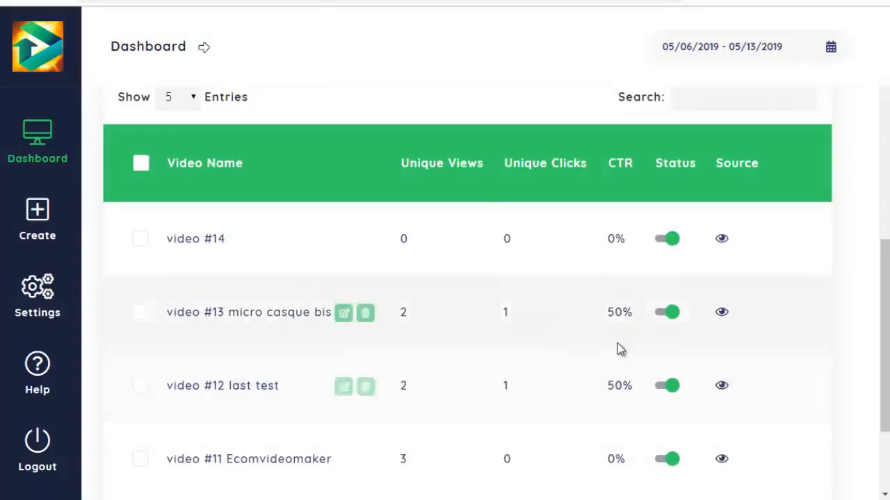
{"action": "scroll", "coordinate": [234, 240], "scroll_direction": "up", "scroll_amount": 1}
{"action": "scroll", "coordinate": [371, 285], "scroll_direction": "up", "scroll_amount": 6}
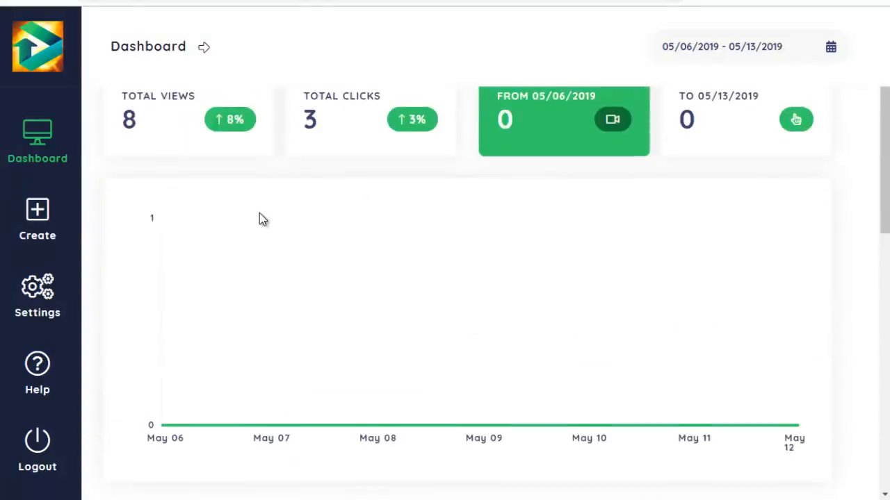
- Create a new video on the YouTube platform using the URL of the ECOM VIDEOMAKER YouTube video, and continue to the templates
{"action": "left_click", "coordinate": [37, 214]}
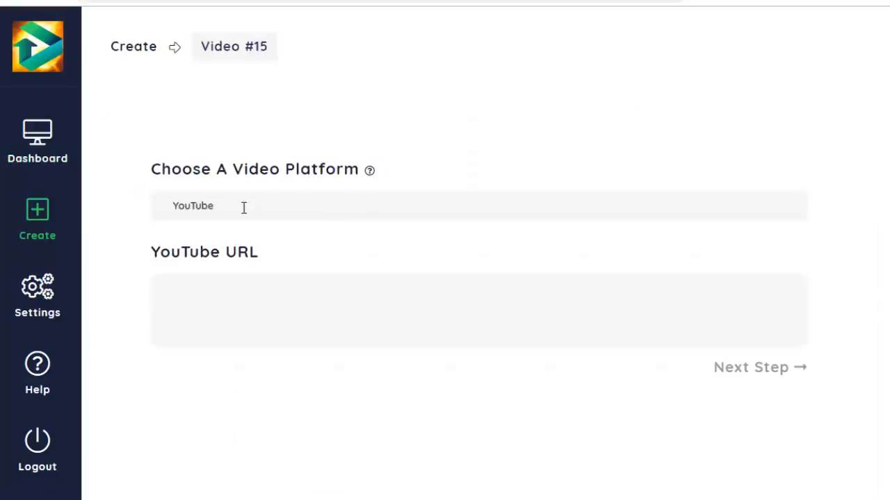
{"action": "left_click", "coordinate": [362, 200]}
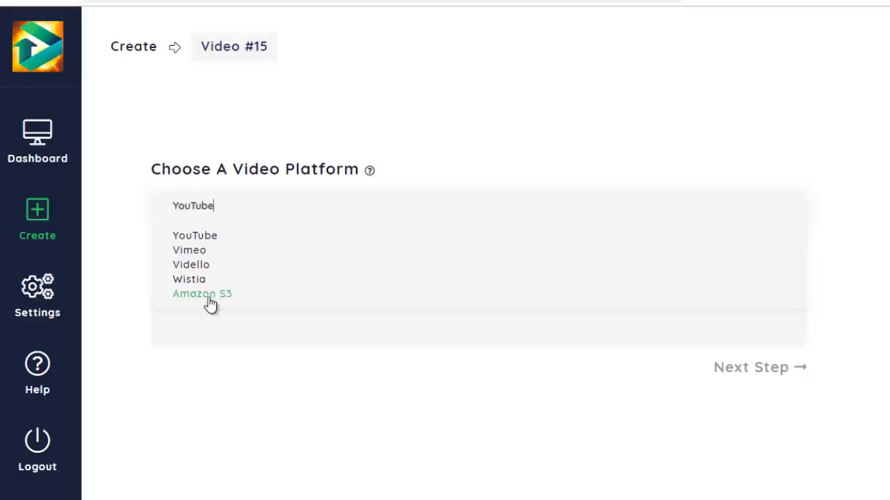
{"action": "left_click", "coordinate": [133, 205]}
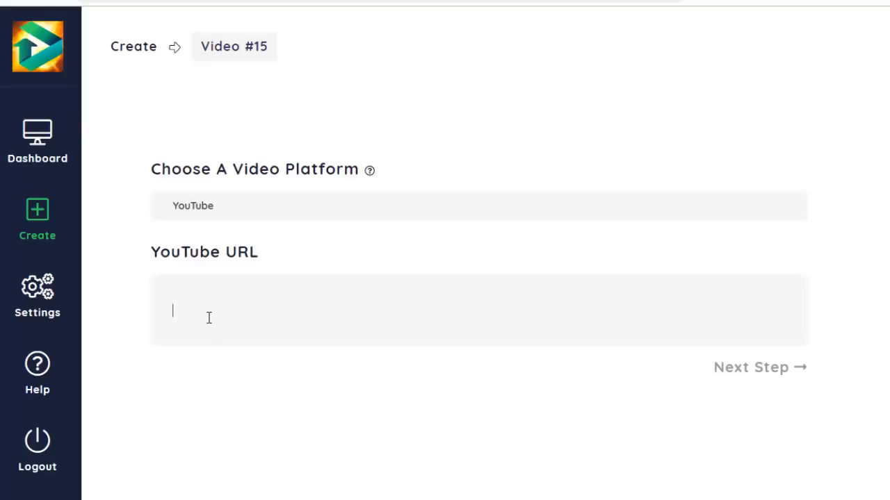
{"action": "type", "text": "https://www.youtube.com/watch?v=8qd3tLGi-Vg"}
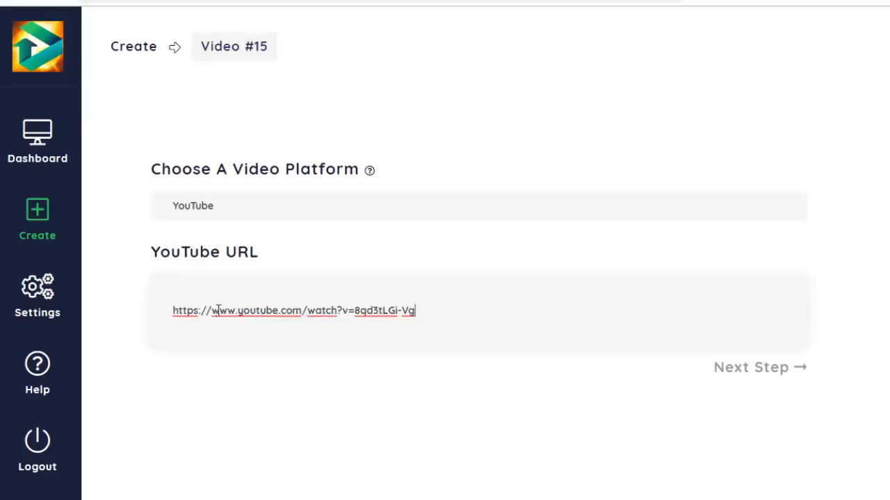
{"action": "left_click", "coordinate": [778, 373]}
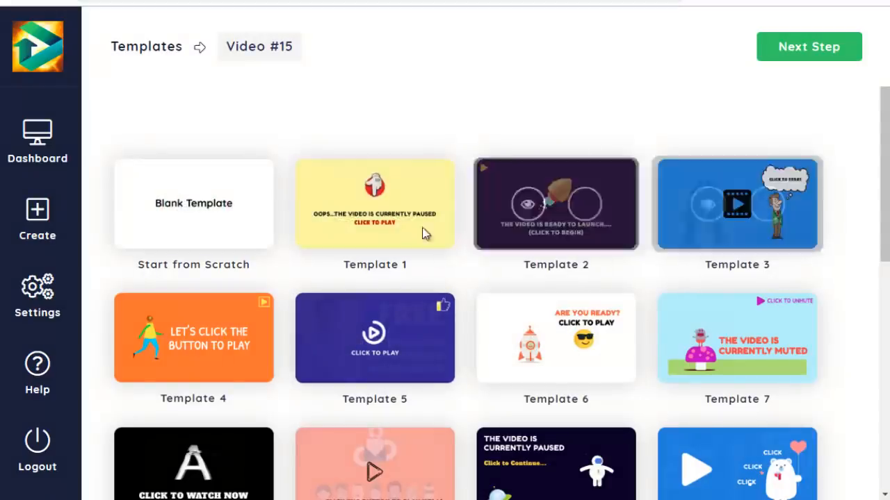
- Browse the template gallery and preview Template 2 without selecting it
{"action": "scroll", "coordinate": [206, 242], "scroll_direction": "down", "scroll_amount": 2}
{"action": "scroll", "coordinate": [243, 255], "scroll_direction": "down", "scroll_amount": 1}
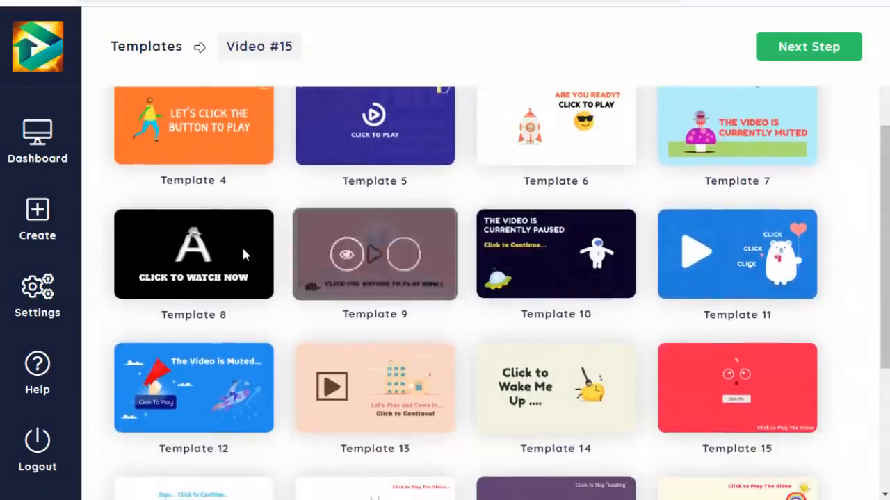
{"action": "scroll", "coordinate": [243, 255], "scroll_direction": "up", "scroll_amount": 3}
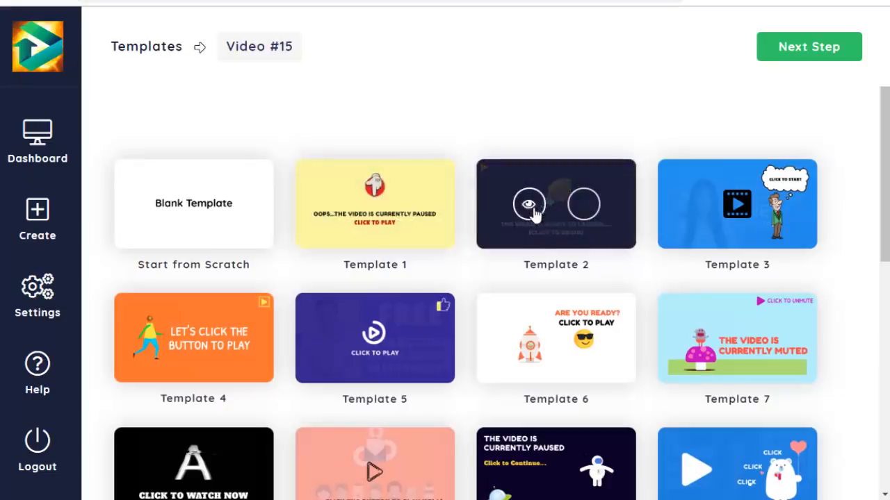
{"action": "left_click", "coordinate": [533, 211]}
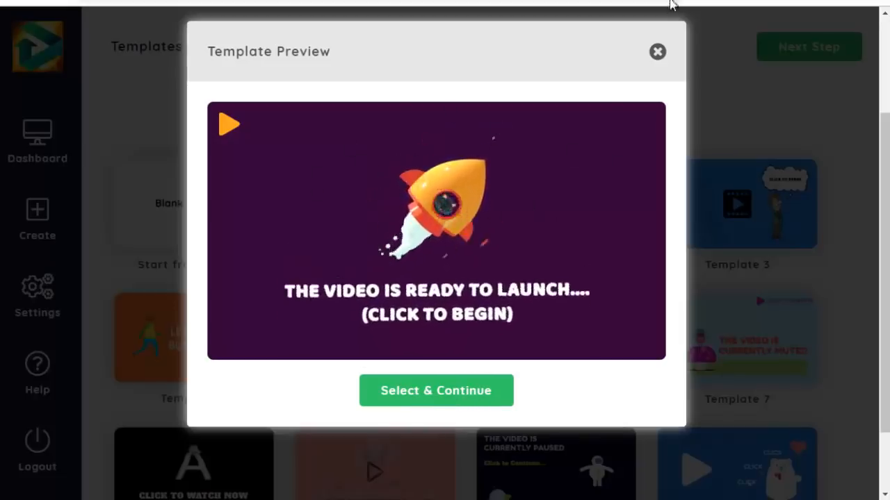
{"action": "left_click", "coordinate": [657, 54]}
- Preview Template 8, Template 15 and Template 12 without selecting any of them
{"action": "scroll", "coordinate": [487, 208], "scroll_direction": "down", "scroll_amount": 2}
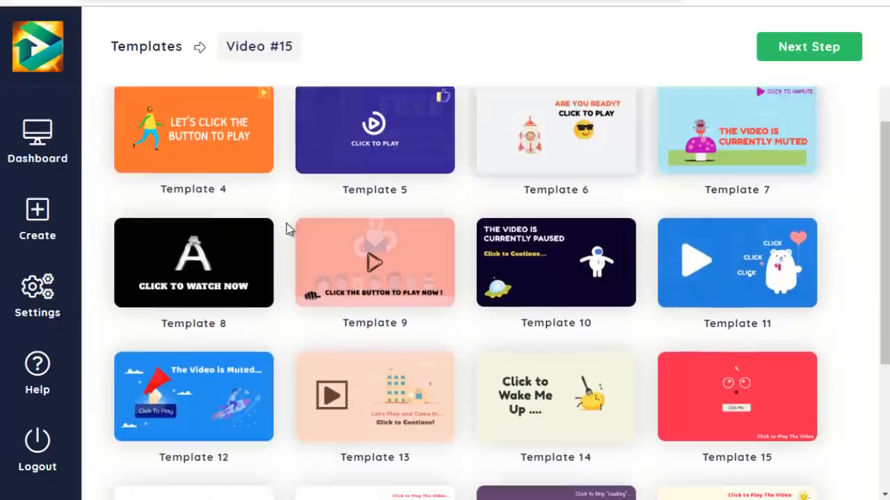
{"action": "left_click", "coordinate": [164, 256]}
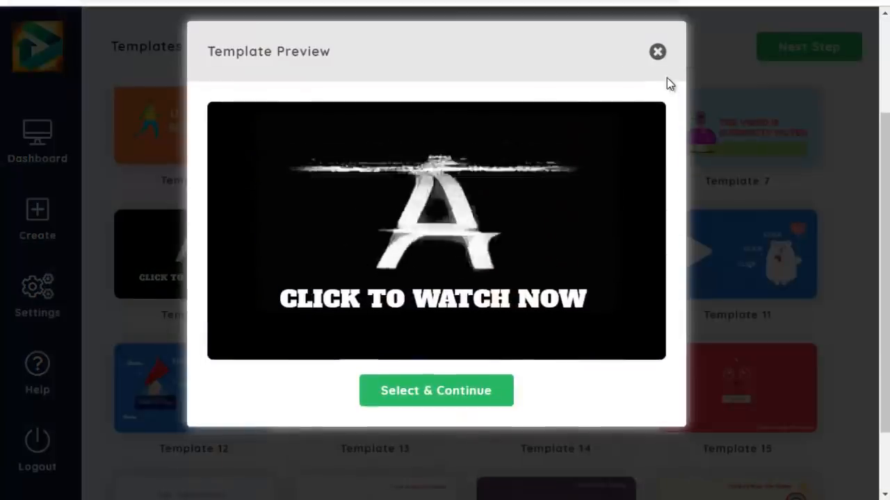
{"action": "left_click", "coordinate": [658, 53]}
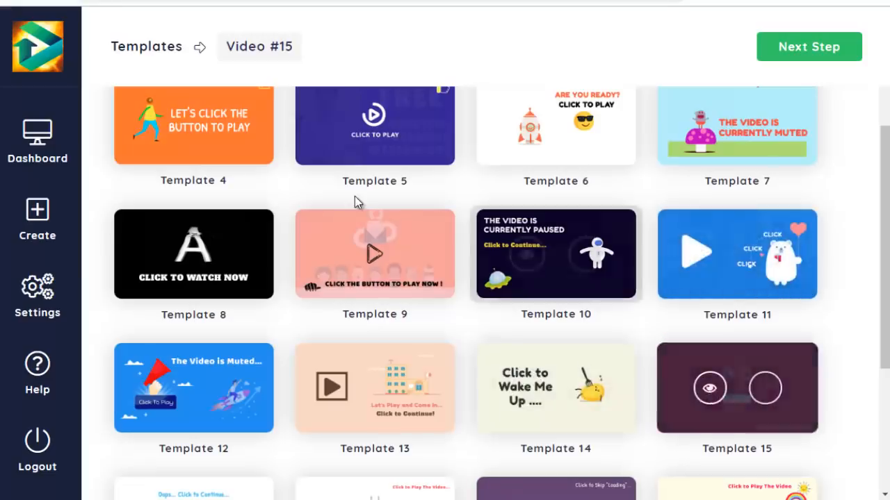
{"action": "left_click", "coordinate": [711, 388]}
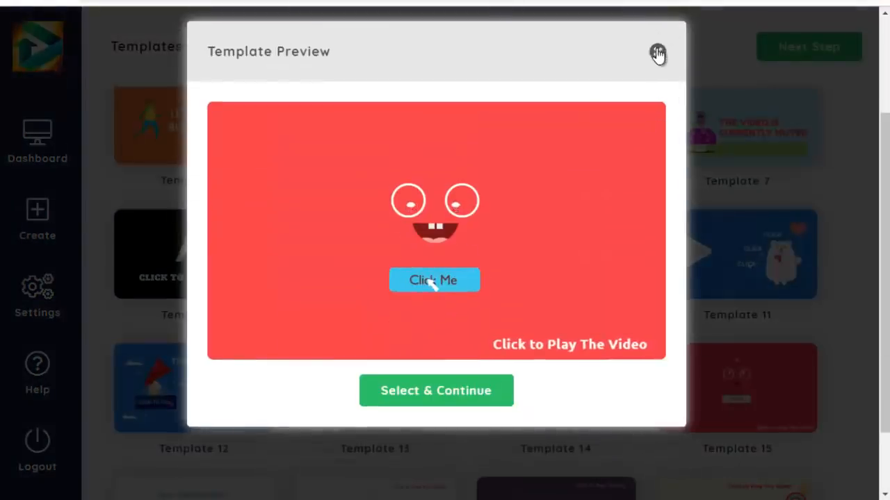
{"action": "left_click", "coordinate": [657, 51]}
{"action": "left_click", "coordinate": [167, 389]}
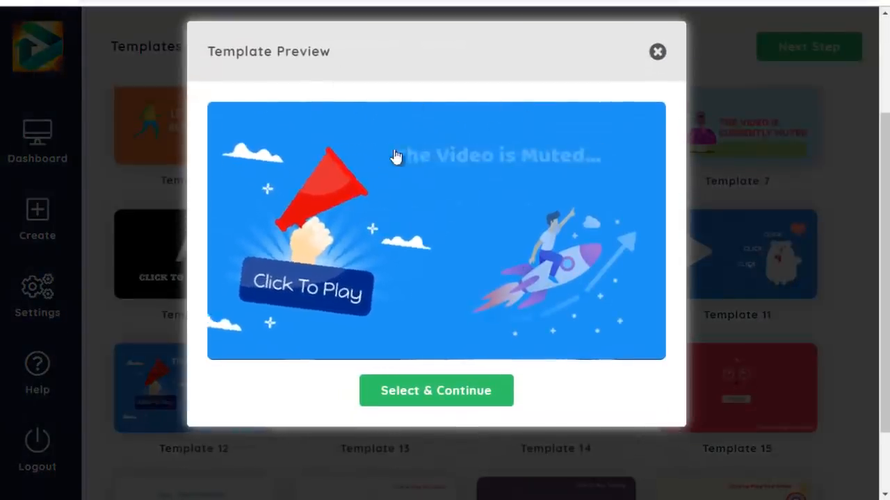
{"action": "left_click", "coordinate": [657, 51]}
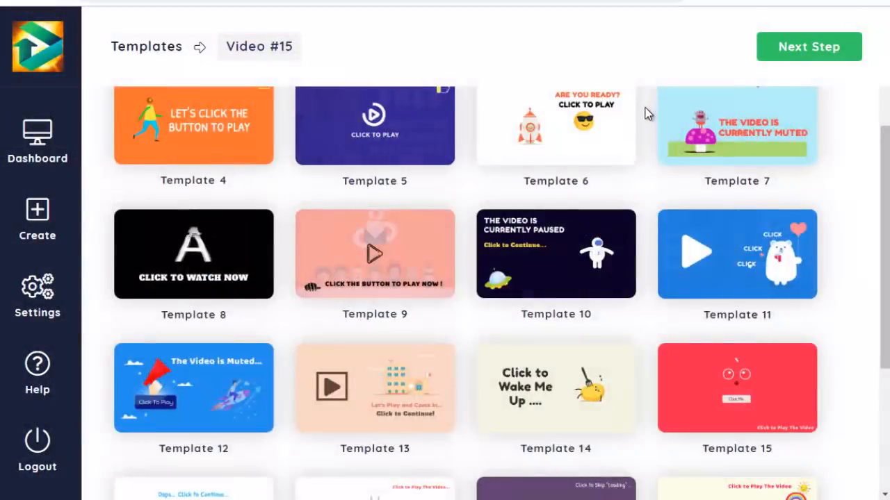
{"action": "scroll", "coordinate": [643, 126], "scroll_direction": "up", "scroll_amount": 3}
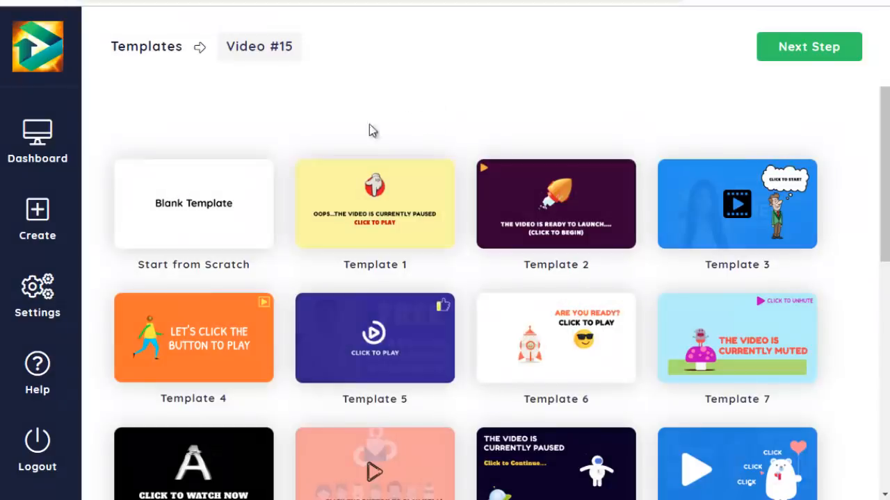
- Continue to the editor without choosing a template and check the options for changing the video image thumbnail
{"action": "left_click", "coordinate": [819, 52]}
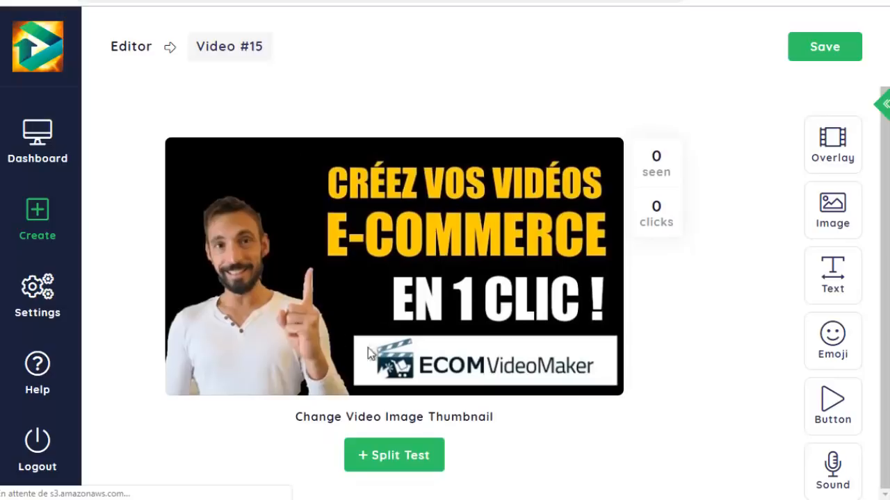
{"action": "left_click", "coordinate": [422, 418]}
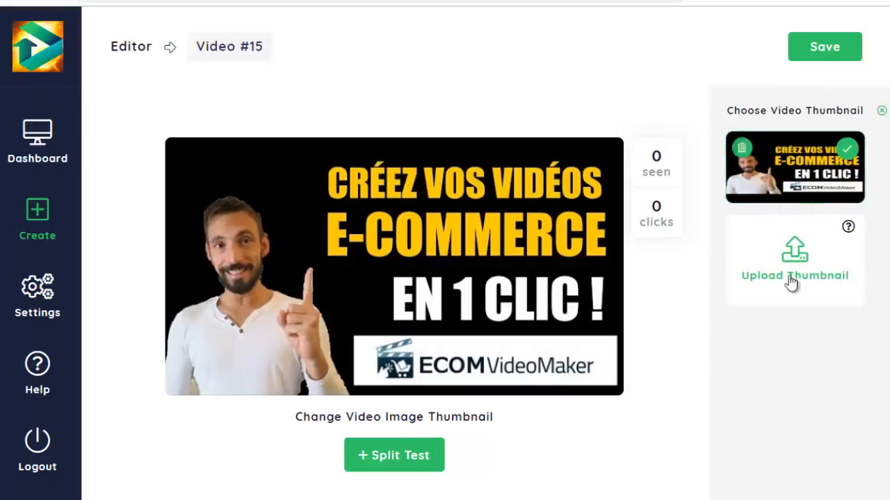
{"action": "left_click", "coordinate": [881, 112]}
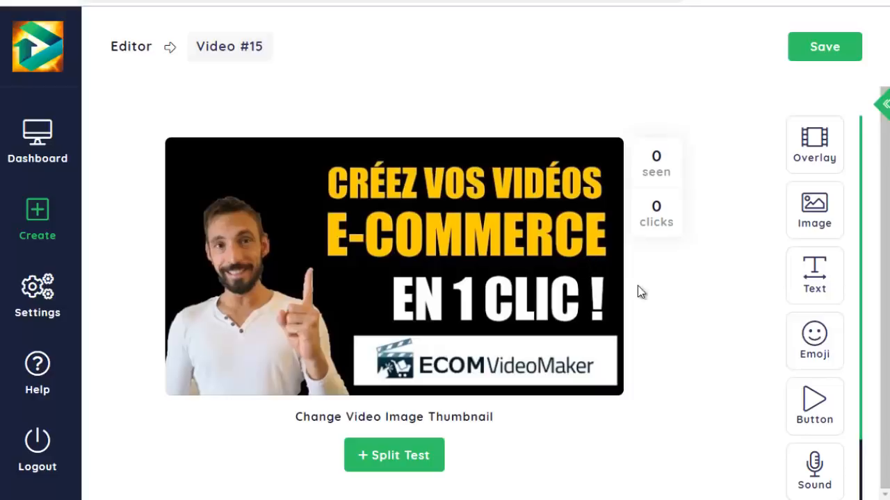
- Add an overlay to the video thumbnail, apply the white cross-and-circle pattern and move its Transparency slider slightly lower
{"action": "left_click", "coordinate": [814, 153]}
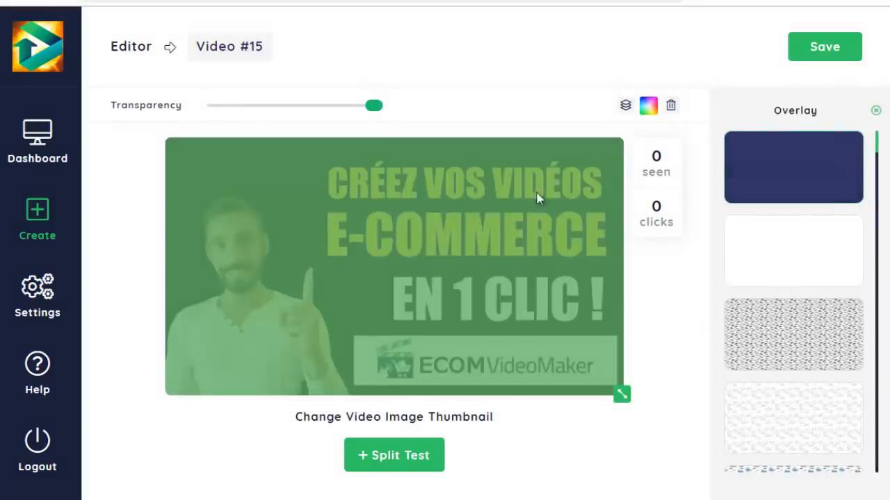
{"action": "left_click", "coordinate": [791, 168]}
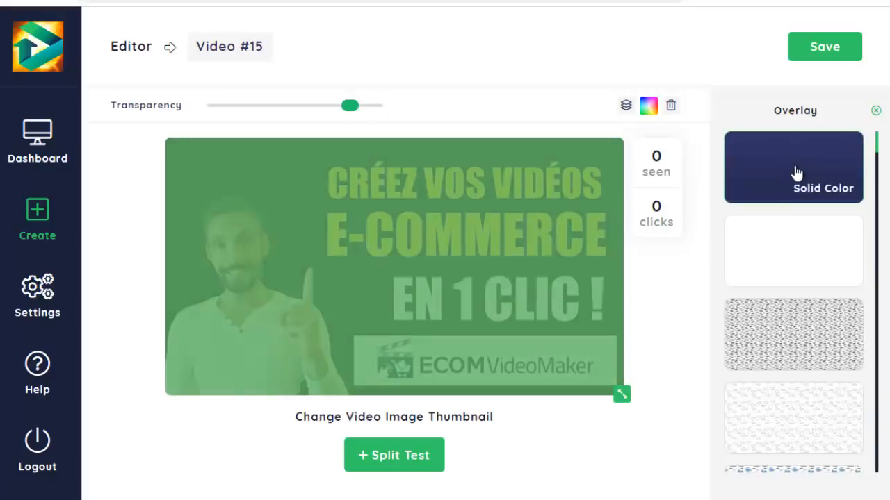
{"action": "left_click", "coordinate": [805, 240]}
{"action": "left_click", "coordinate": [801, 256]}
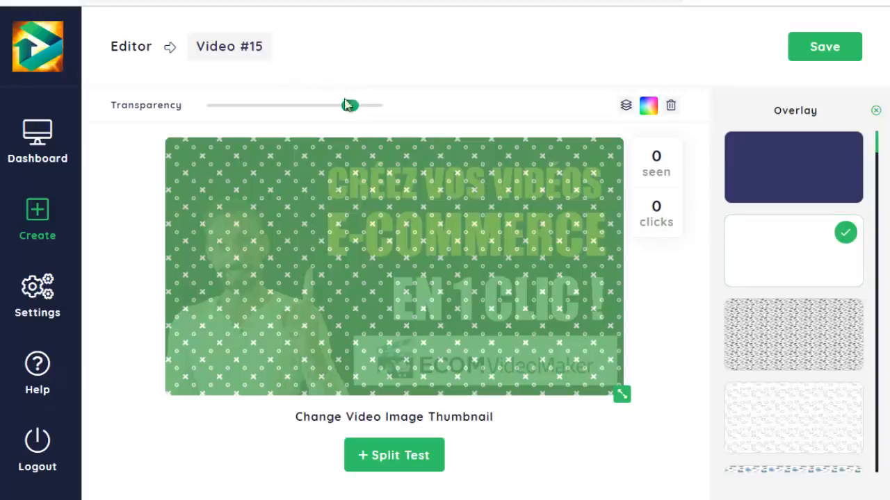
{"action": "mouse_move", "coordinate": [350, 107]}
{"action": "left_mouse_down"}
{"action": "mouse_move", "coordinate": [187, 111]}
{"action": "mouse_move", "coordinate": [377, 114]}
{"action": "mouse_move", "coordinate": [334, 113]}
{"action": "left_mouse_up"}
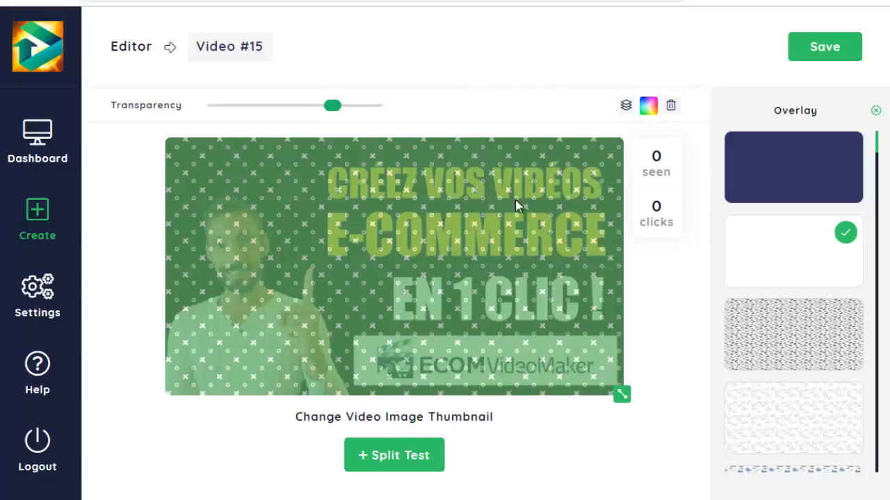
- Try several other patterned overlays on the thumbnail, including Overlay 5, Overlay 17, Overlay 21, Overlay 6 and the gift boxes
{"action": "scroll", "coordinate": [800, 278], "scroll_direction": "down", "scroll_amount": 5}
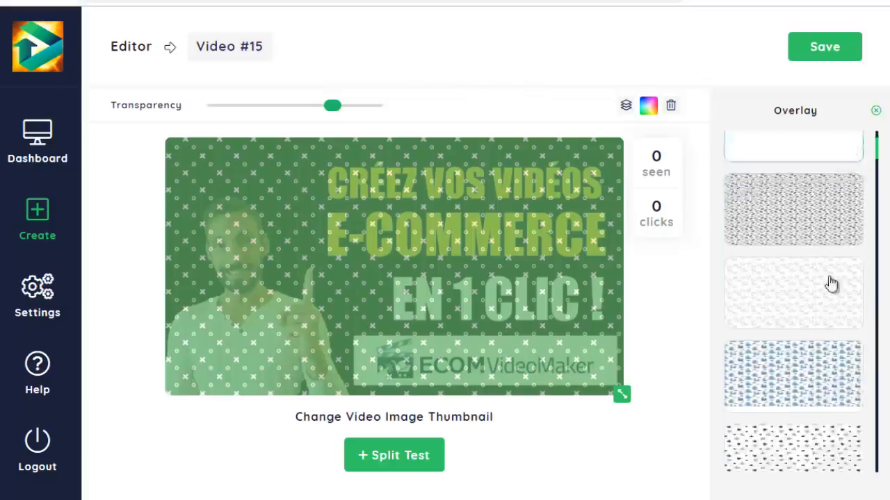
{"action": "left_click", "coordinate": [793, 270]}
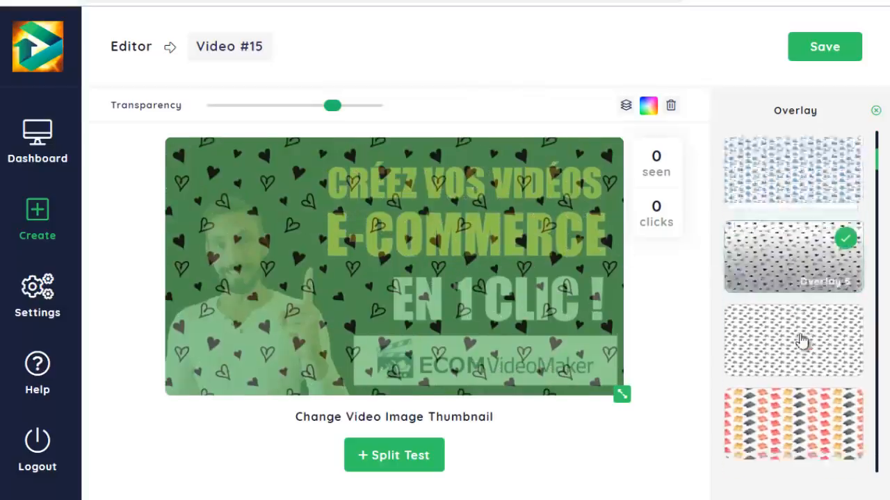
{"action": "left_click", "coordinate": [789, 249]}
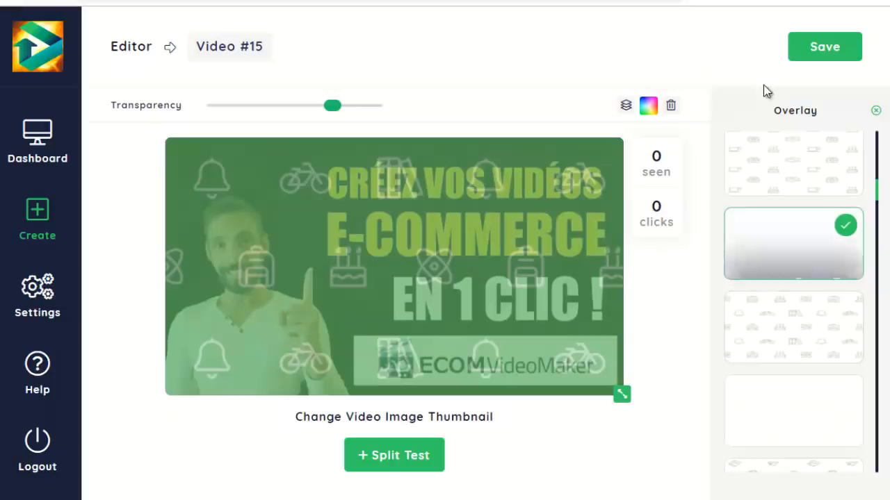
{"action": "left_click", "coordinate": [790, 362]}
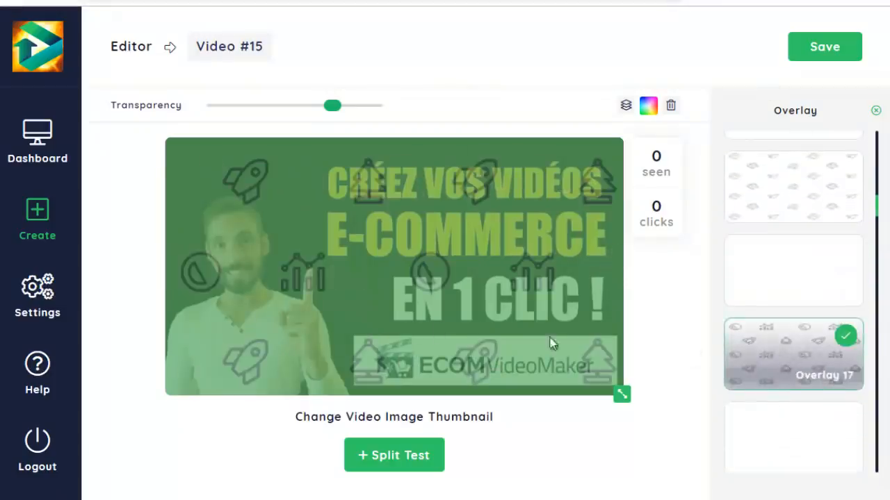
{"action": "left_click", "coordinate": [790, 362]}
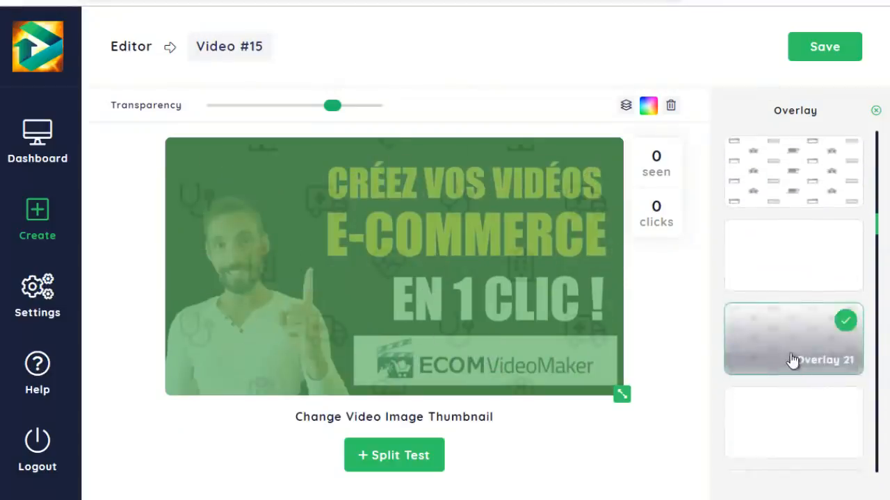
{"action": "left_click", "coordinate": [794, 212]}
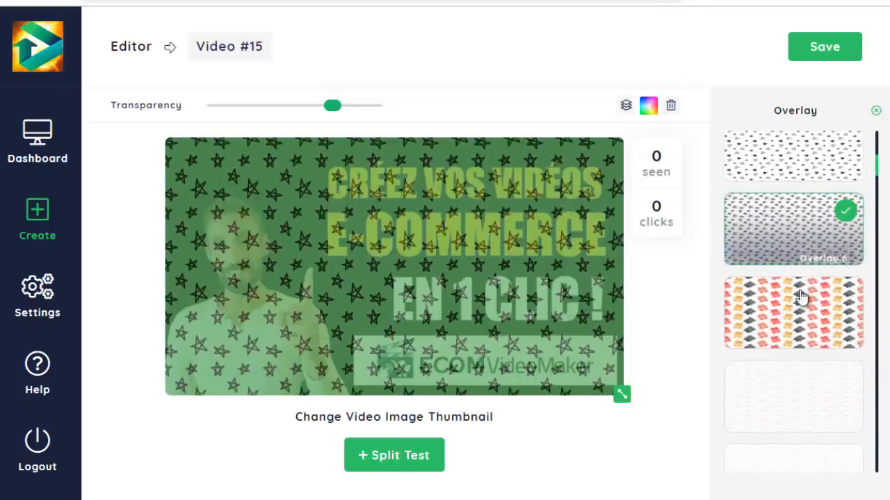
{"action": "left_click", "coordinate": [795, 305]}
{"action": "scroll", "coordinate": [796, 247], "scroll_direction": "up", "scroll_amount": 3}
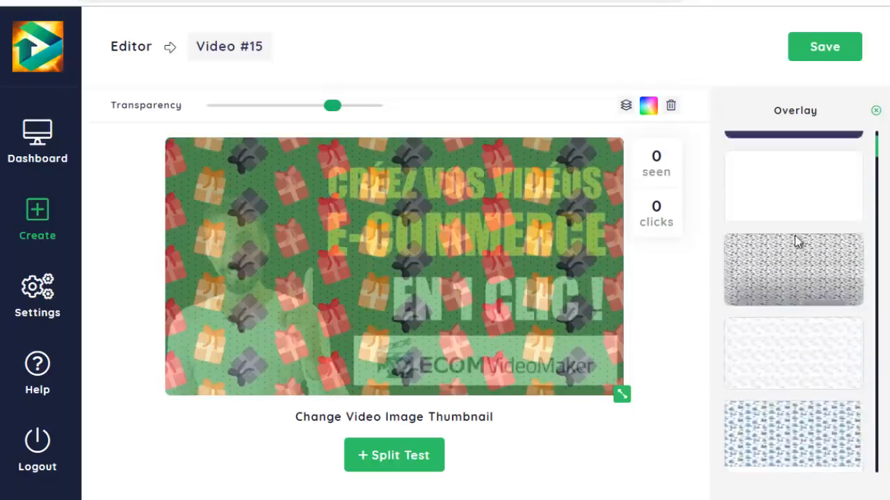
- Apply the plain solid overlay, raise its Transparency slider to the maximum and colour it dark blue #1a237e
{"action": "left_click", "coordinate": [755, 182]}
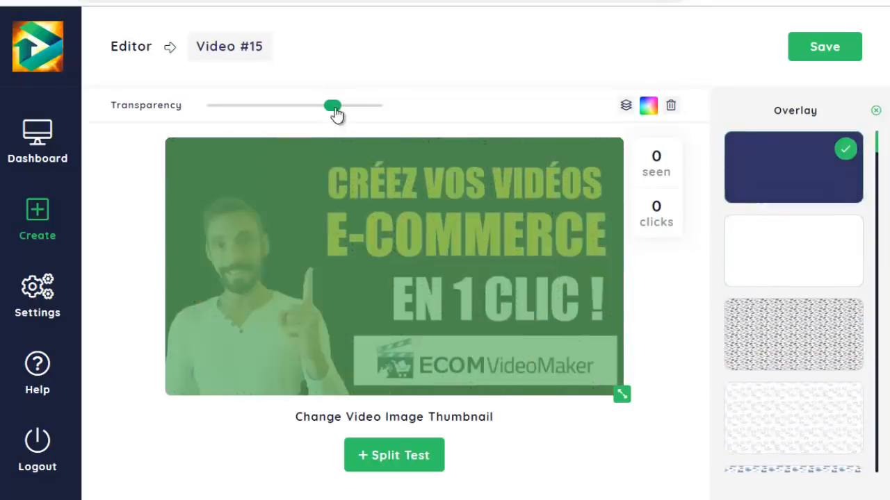
{"action": "left_click_drag", "start_coordinate": [335, 115], "coordinate": [388, 112]}
{"action": "left_click", "coordinate": [648, 108]}
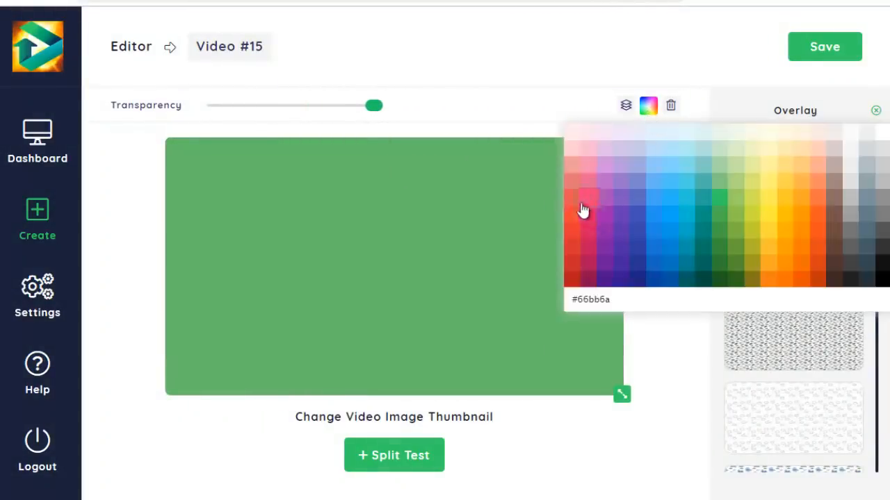
{"action": "left_click", "coordinate": [637, 279]}
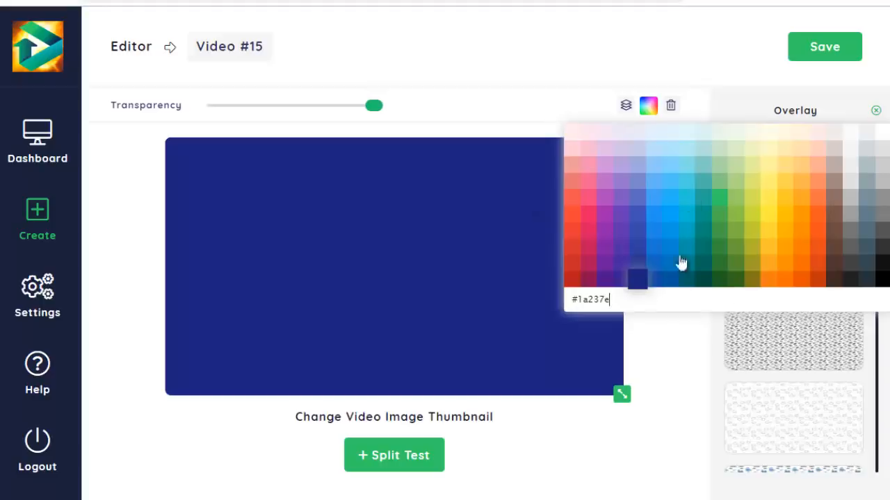
{"action": "left_click", "coordinate": [535, 104]}
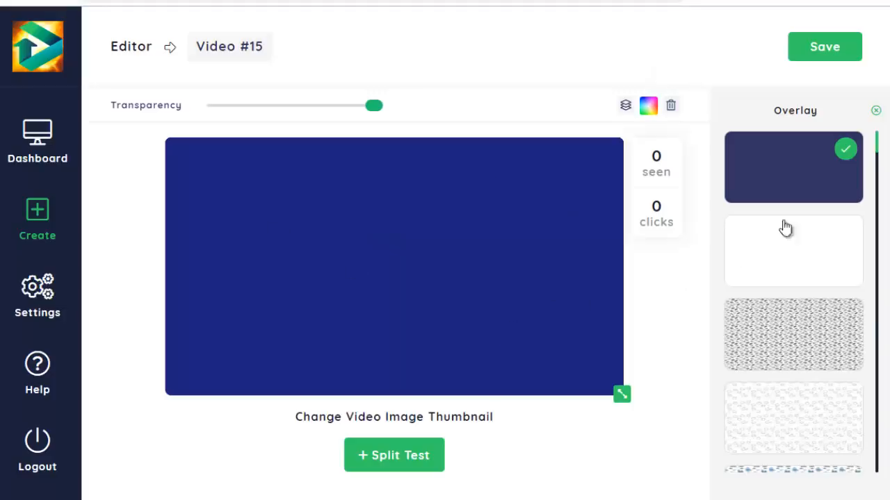
{"action": "left_click", "coordinate": [875, 112]}
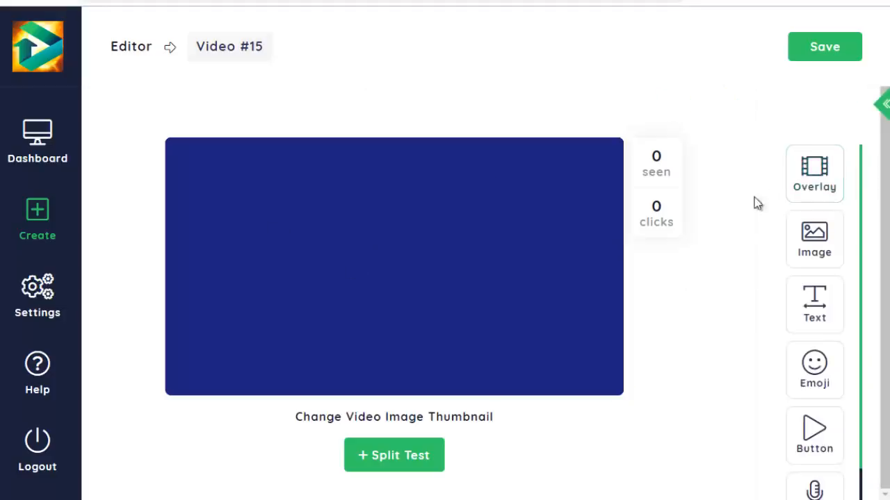
- Browse the funny GIFs and add the one of the person holding slices over the eyes
{"action": "scroll", "coordinate": [797, 184], "scroll_direction": "down", "scroll_amount": 2}
{"action": "scroll", "coordinate": [816, 181], "scroll_direction": "up", "scroll_amount": 2}
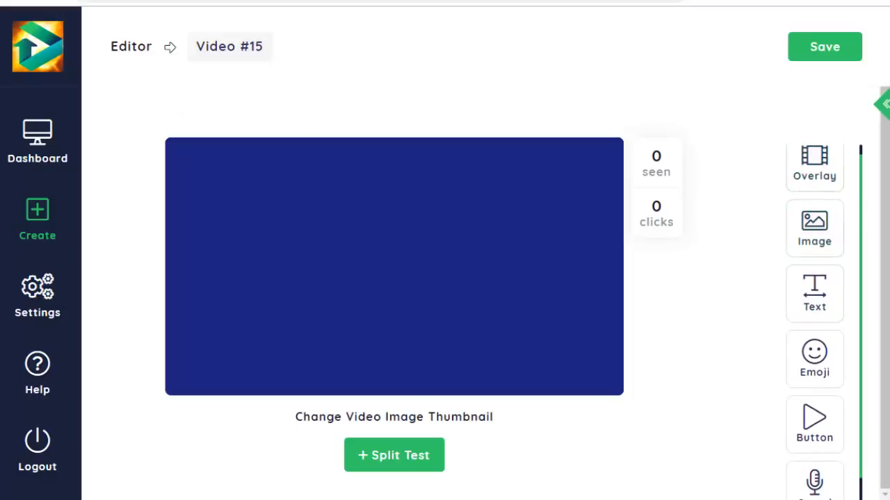
{"action": "left_click", "coordinate": [809, 228]}
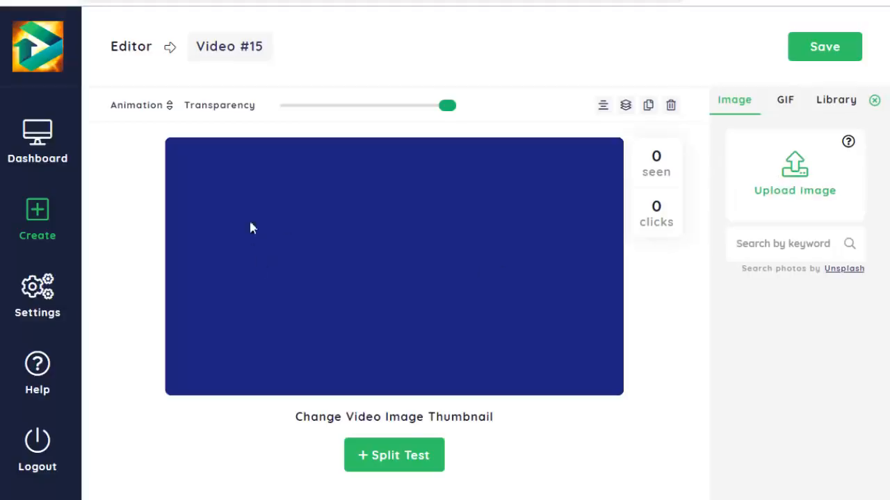
{"action": "left_click", "coordinate": [788, 112]}
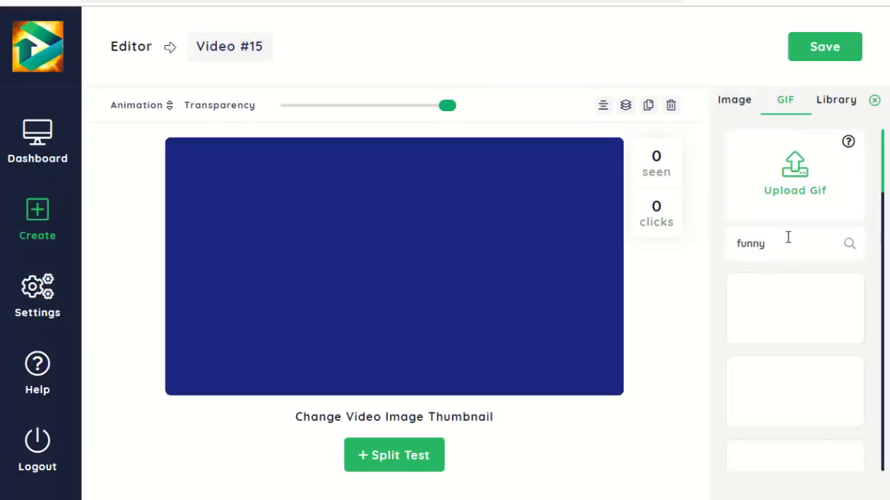
{"action": "scroll", "coordinate": [827, 322], "scroll_direction": "down", "scroll_amount": 4}
{"action": "scroll", "coordinate": [825, 306], "scroll_direction": "down", "scroll_amount": 2}
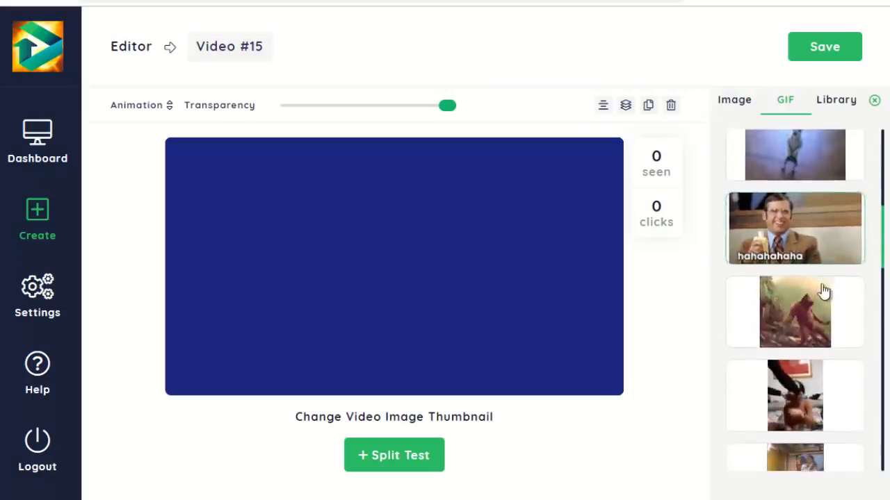
{"action": "scroll", "coordinate": [764, 297], "scroll_direction": "up", "scroll_amount": 6}
{"action": "left_click", "coordinate": [793, 367]}
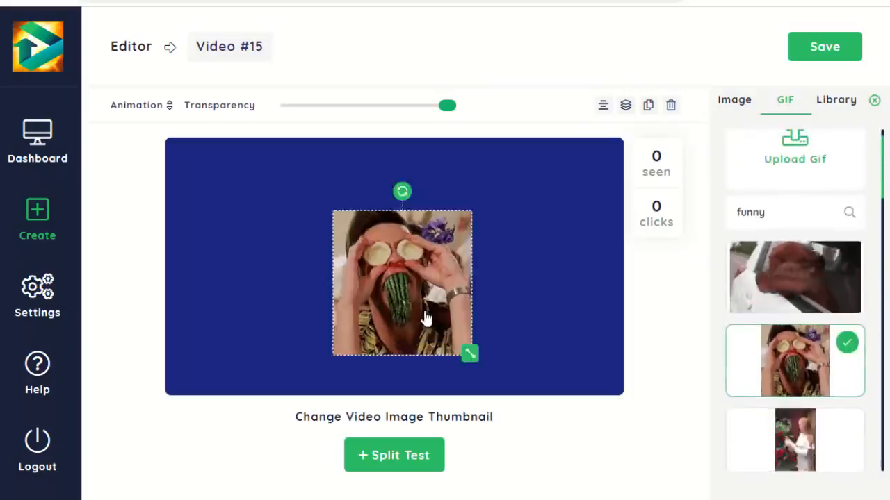
- Move the GIF to the left half of the thumbnail, shrink it slightly and tilt it a little counterclockwise
{"action": "left_click_drag", "start_coordinate": [423, 318], "coordinate": [284, 302]}
{"action": "mouse_move", "coordinate": [331, 345]}
{"action": "left_mouse_down"}
{"action": "mouse_move", "coordinate": [271, 287]}
{"action": "mouse_move", "coordinate": [320, 334]}
{"action": "left_mouse_up"}
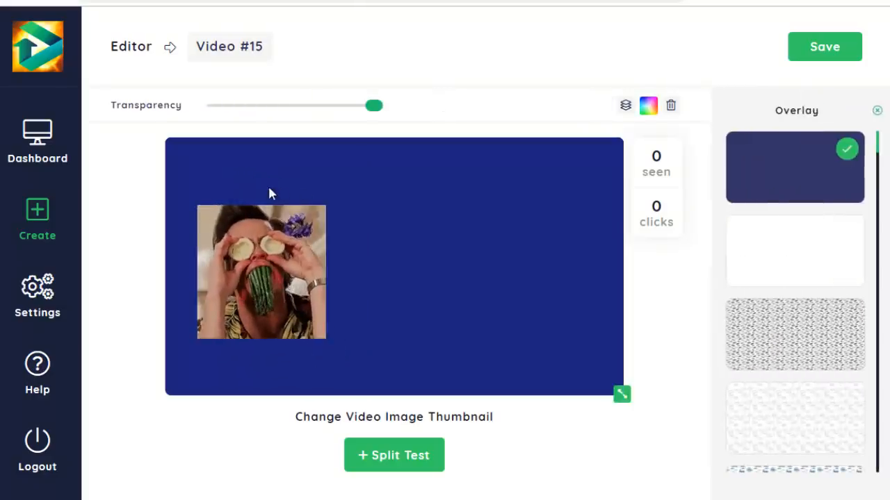
{"action": "left_click_drag", "start_coordinate": [261, 187], "coordinate": [306, 200]}
{"action": "mouse_move", "coordinate": [285, 256]}
{"action": "left_mouse_down"}
{"action": "mouse_move", "coordinate": [260, 215]}
{"action": "mouse_move", "coordinate": [272, 261]}
{"action": "left_mouse_up"}
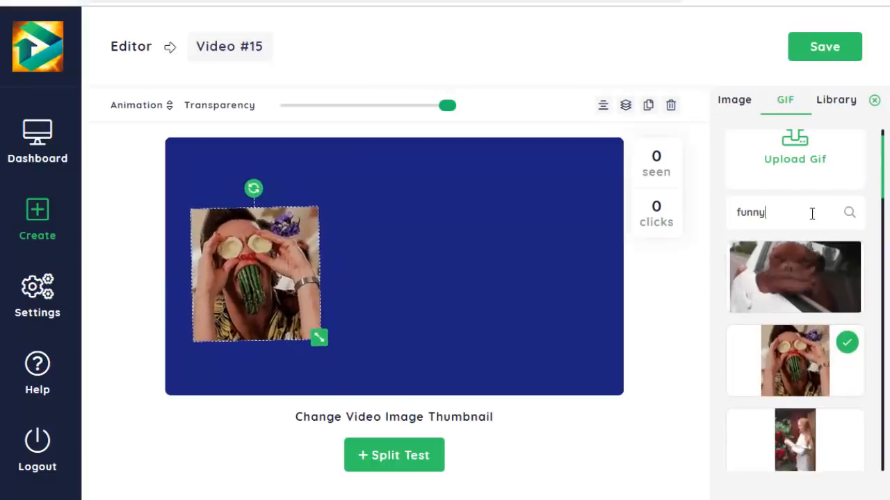
- Search the GIFs for "dog" and look through the results without adding one
{"action": "left_click_drag", "start_coordinate": [812, 213], "coordinate": [720, 218]}
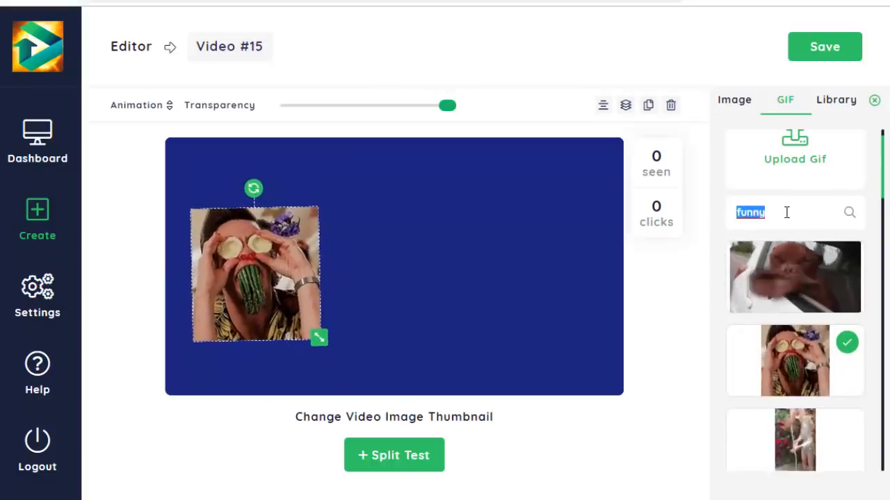
{"action": "type", "text": "dog"}
{"action": "left_click", "coordinate": [850, 214]}
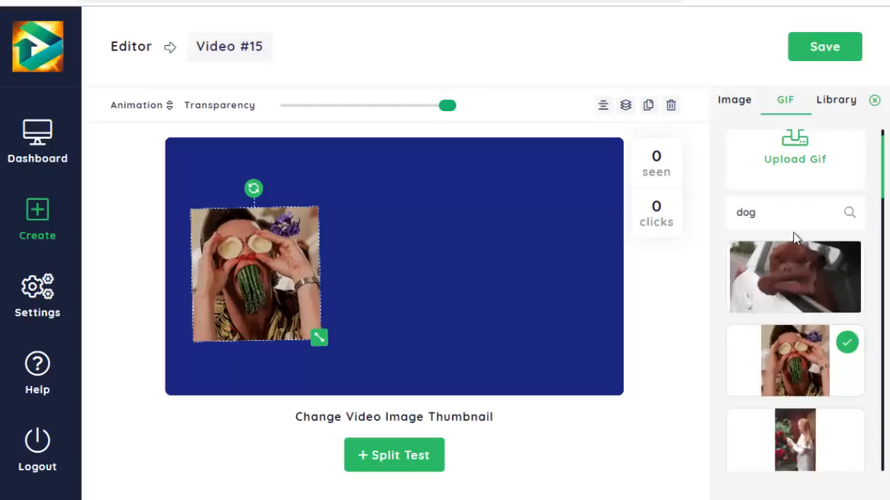
{"action": "scroll", "coordinate": [830, 278], "scroll_direction": "down", "scroll_amount": 5}
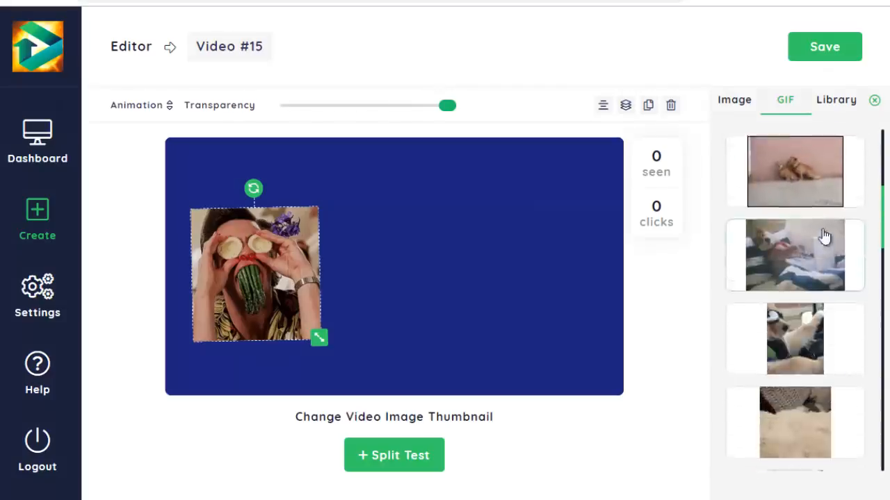
{"action": "scroll", "coordinate": [764, 375], "scroll_direction": "up", "scroll_amount": 5}
{"action": "scroll", "coordinate": [799, 369], "scroll_direction": "down", "scroll_amount": 5}
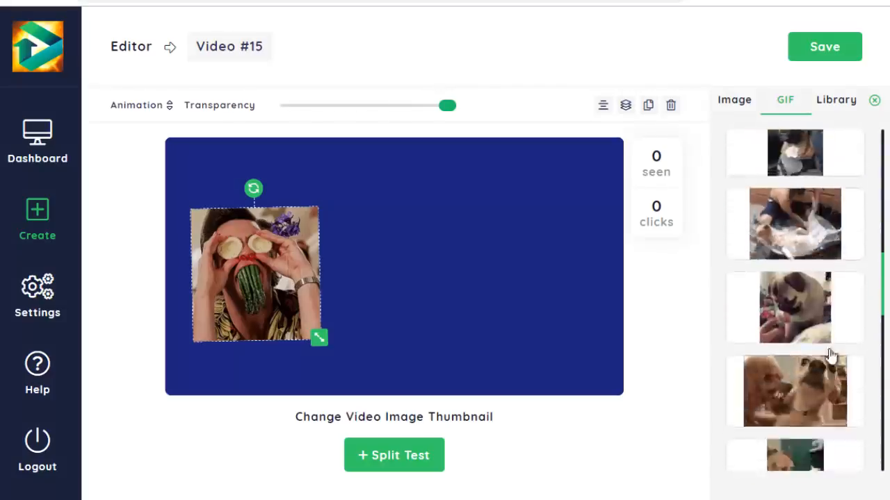
{"action": "scroll", "coordinate": [838, 358], "scroll_direction": "up", "scroll_amount": 5}
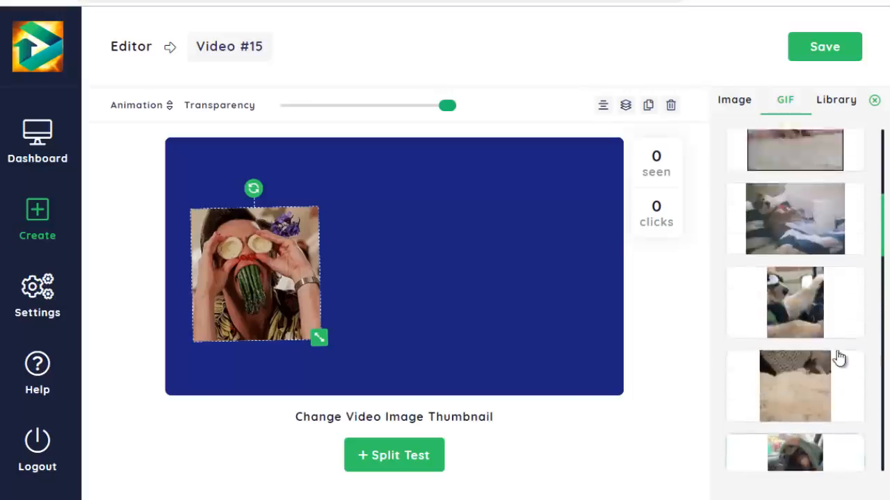
- Search the Unsplash photos for "megaphone" and add the one of the long-haired woman with a red and white megaphone
{"action": "left_click", "coordinate": [735, 101]}
{"action": "left_click", "coordinate": [780, 244]}
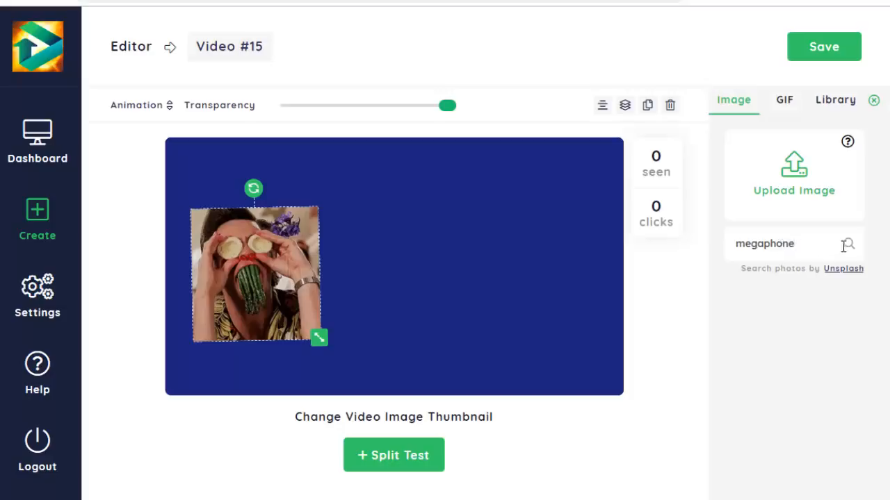
{"action": "left_click", "coordinate": [848, 244]}
{"action": "scroll", "coordinate": [799, 278], "scroll_direction": "down", "scroll_amount": 3}
{"action": "scroll", "coordinate": [814, 375], "scroll_direction": "down", "scroll_amount": 4}
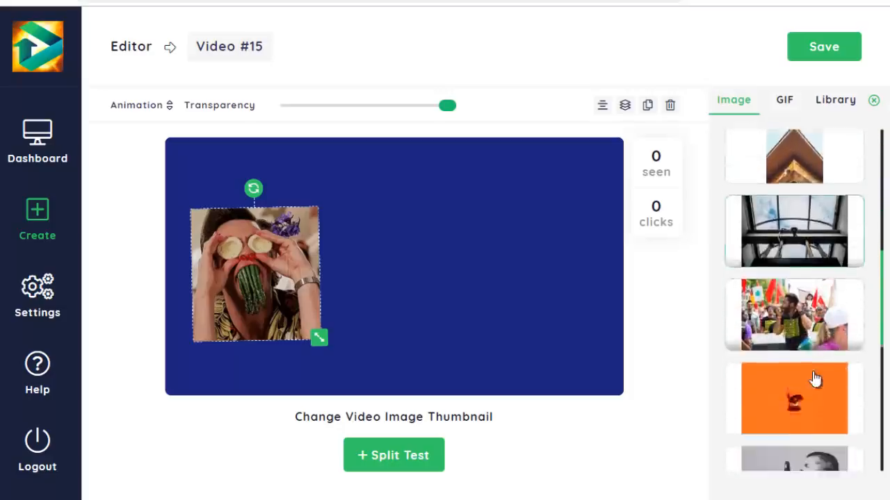
{"action": "scroll", "coordinate": [813, 372], "scroll_direction": "up", "scroll_amount": 6}
{"action": "scroll", "coordinate": [814, 369], "scroll_direction": "down", "scroll_amount": 2}
{"action": "scroll", "coordinate": [811, 368], "scroll_direction": "down", "scroll_amount": 5}
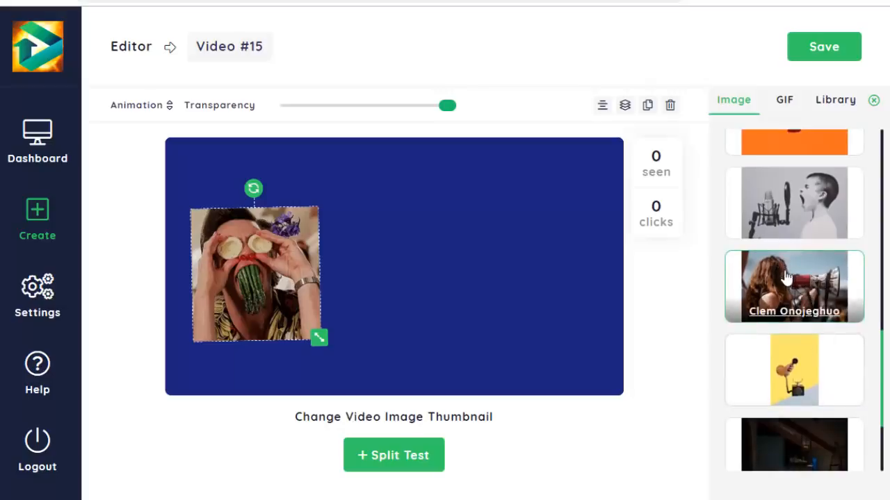
{"action": "left_click", "coordinate": [786, 282]}
- Shrink the megaphone photo and place it on the right half of the thumbnail, also checking the image library
{"action": "left_click_drag", "start_coordinate": [526, 285], "coordinate": [533, 258]}
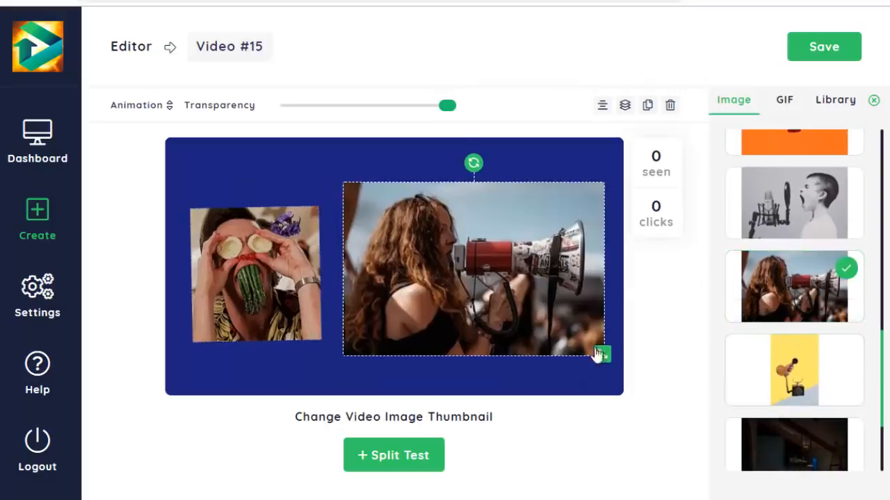
{"action": "left_click_drag", "start_coordinate": [575, 325], "coordinate": [544, 322]}
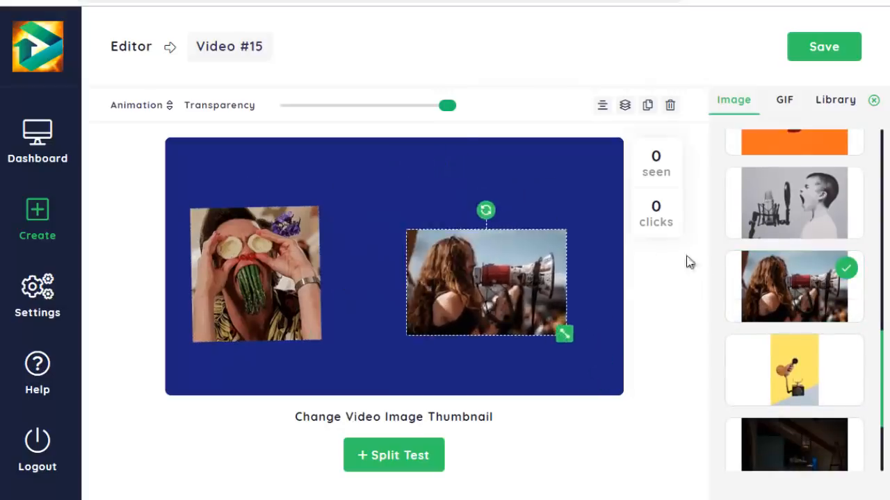
{"action": "scroll", "coordinate": [799, 255], "scroll_direction": "up", "scroll_amount": 1}
{"action": "scroll", "coordinate": [799, 255], "scroll_direction": "up", "scroll_amount": 10}
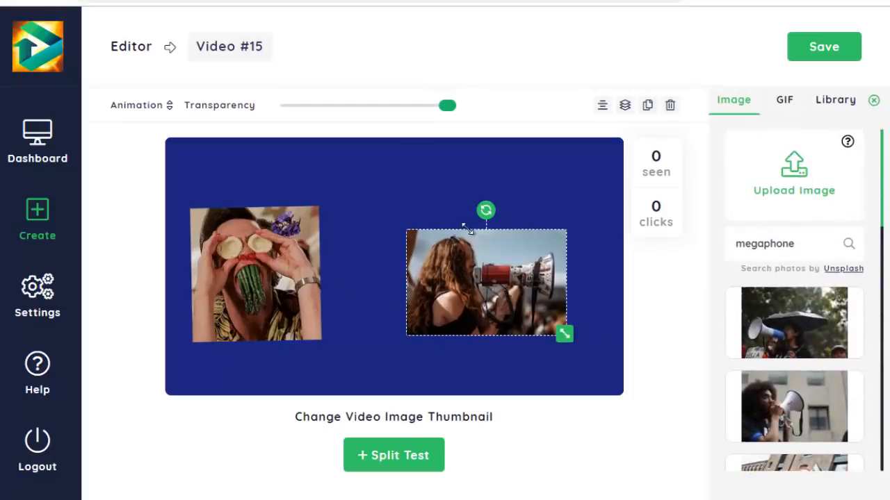
{"action": "left_click", "coordinate": [833, 101]}
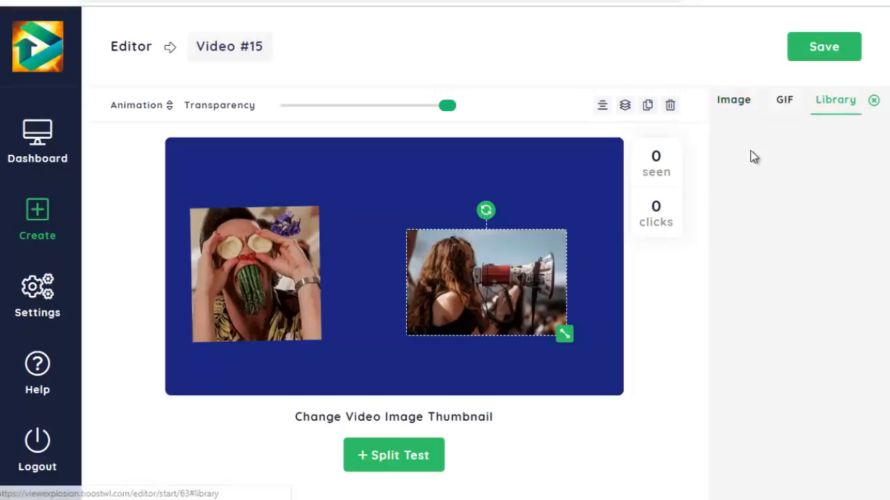
{"action": "left_click", "coordinate": [730, 102]}
{"action": "mouse_move", "coordinate": [526, 264]}
{"action": "left_mouse_down"}
{"action": "mouse_move", "coordinate": [549, 263]}
{"action": "mouse_move", "coordinate": [532, 252]}
{"action": "left_mouse_up"}
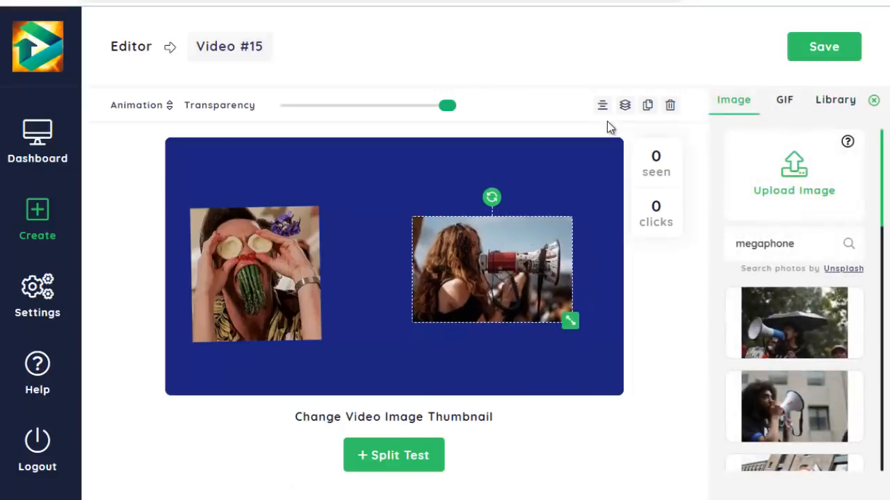
- Check the layer order options for the megaphone photo, then look over the other element types available
{"action": "left_click", "coordinate": [627, 108]}
{"action": "left_click", "coordinate": [472, 274]}
{"action": "left_click", "coordinate": [625, 107]}
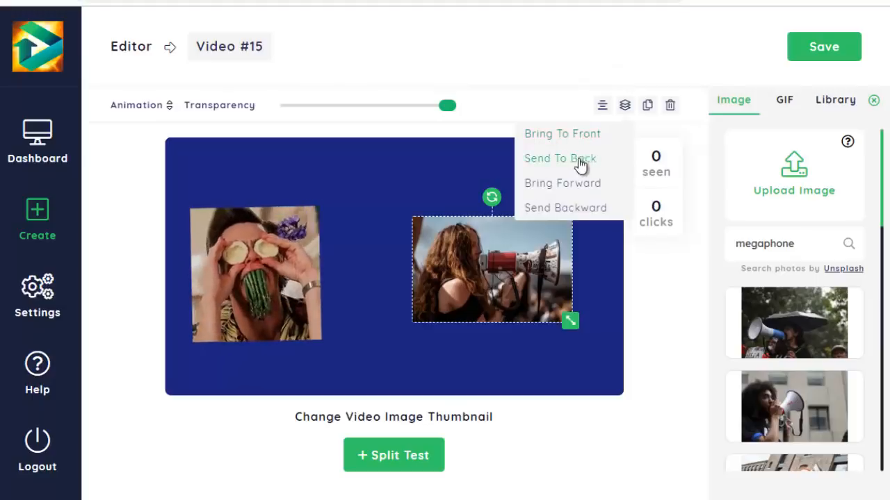
{"action": "mouse_move", "coordinate": [628, 113]}
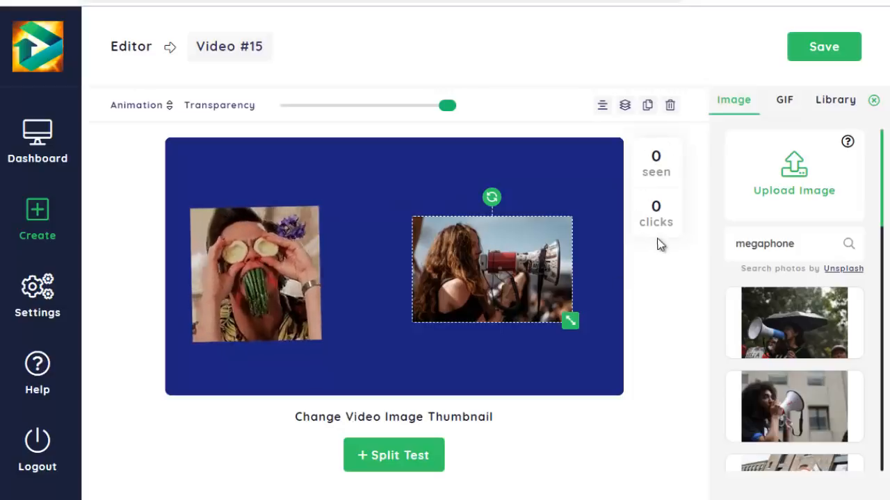
{"action": "left_click", "coordinate": [874, 100]}
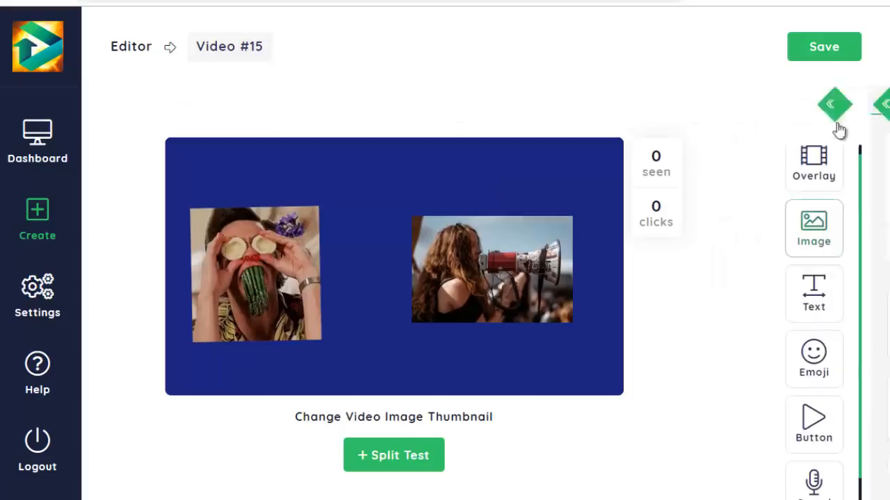
{"action": "scroll", "coordinate": [836, 236], "scroll_direction": "down", "scroll_amount": 3}
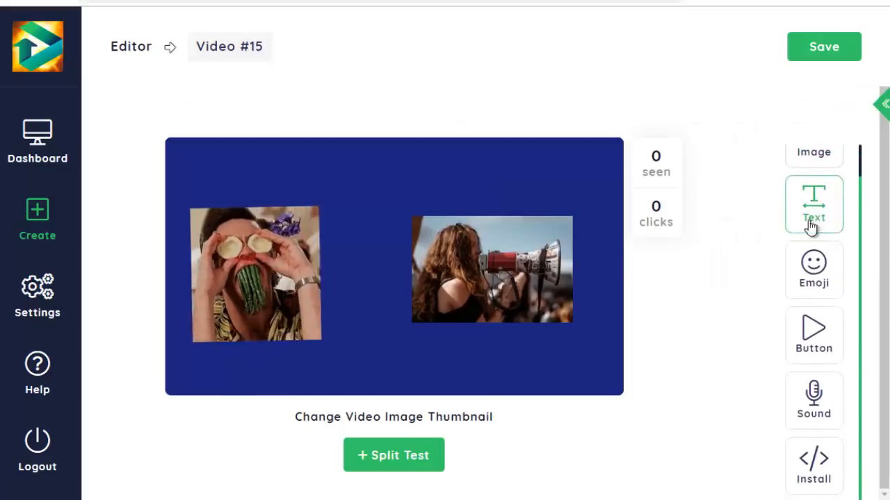
- Duplicate the megaphone photo, move the copy up and to the left, rotate it clockwise and delete it
{"action": "left_click", "coordinate": [549, 255]}
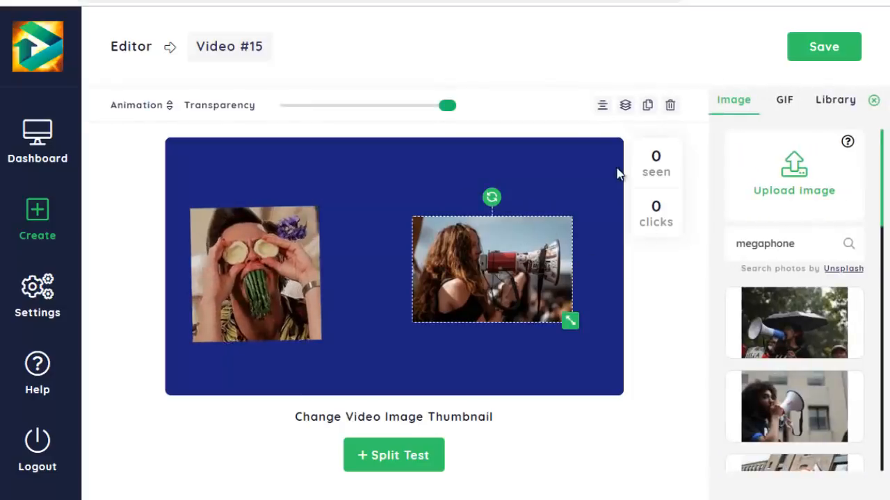
{"action": "left_click", "coordinate": [647, 107]}
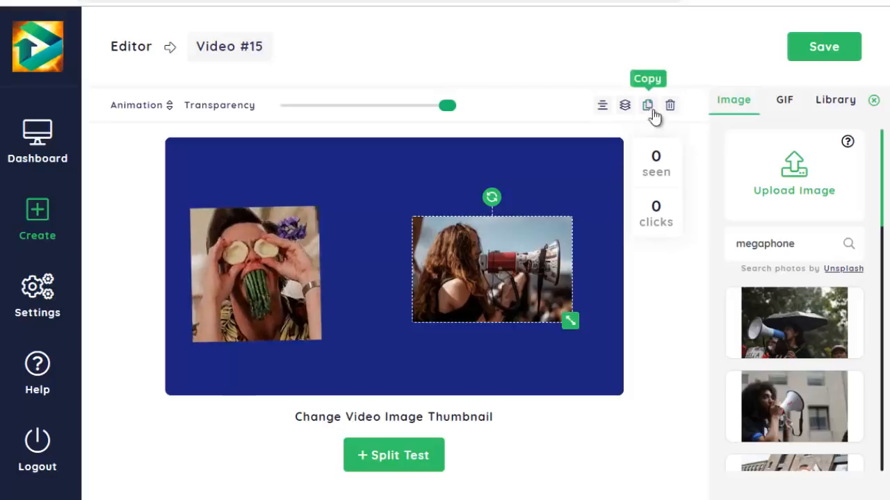
{"action": "left_click_drag", "start_coordinate": [507, 254], "coordinate": [427, 206]}
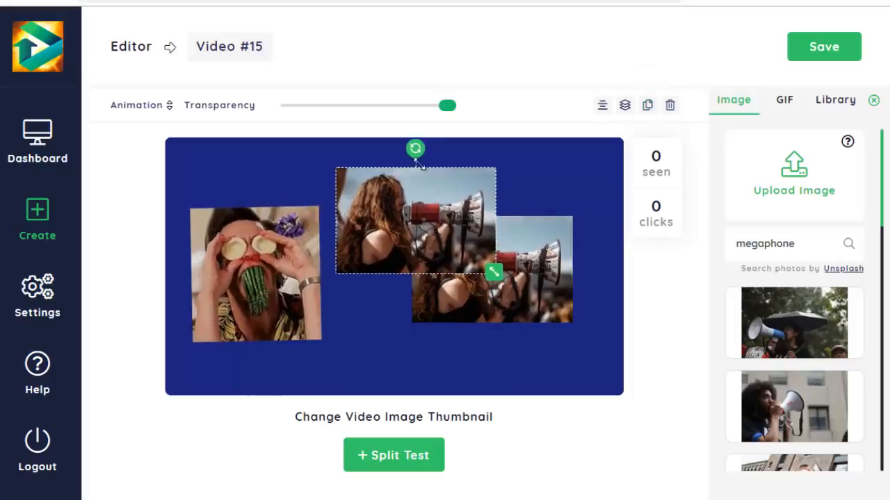
{"action": "left_click_drag", "start_coordinate": [419, 153], "coordinate": [452, 157]}
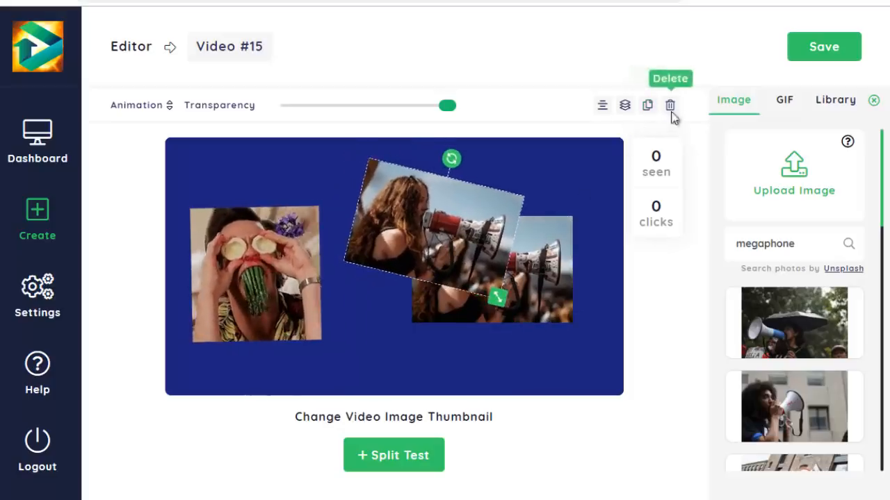
{"action": "left_click", "coordinate": [670, 105]}
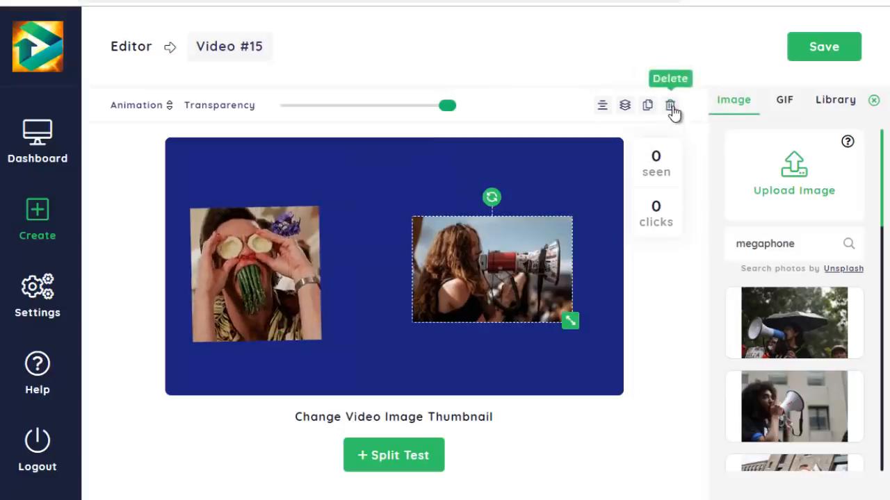
- Try a lower Transparency setting on the megaphone photo, return it to the maximum and delete the photo
{"action": "left_click_drag", "start_coordinate": [446, 106], "coordinate": [407, 106]}
{"action": "left_click_drag", "start_coordinate": [336, 113], "coordinate": [455, 108]}
{"action": "left_click", "coordinate": [669, 105]}
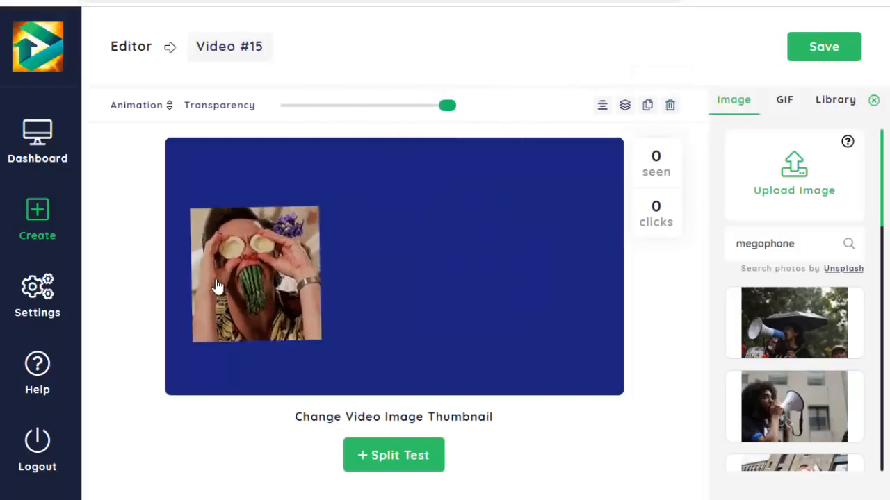
- Move the GIF slightly up and to the right on the thumbnail and apply the Shake animation to it
{"action": "left_click", "coordinate": [250, 249]}
{"action": "left_click_drag", "start_coordinate": [245, 240], "coordinate": [263, 225]}
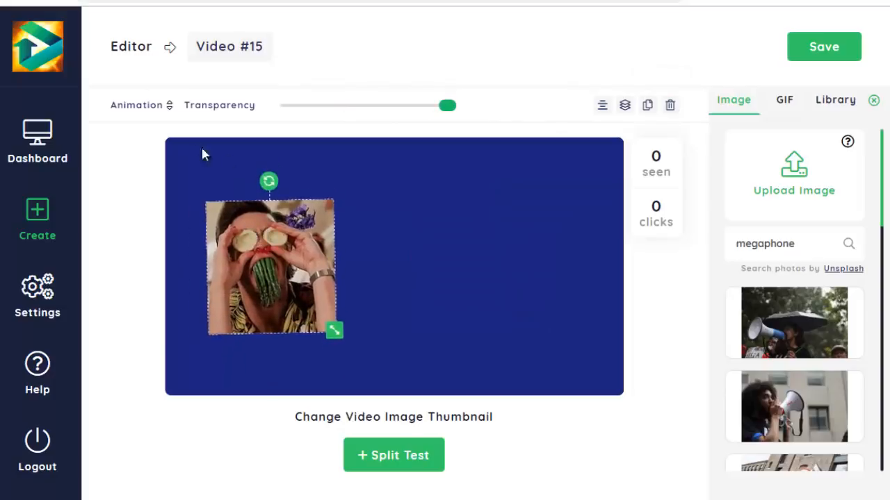
{"action": "left_click", "coordinate": [158, 109]}
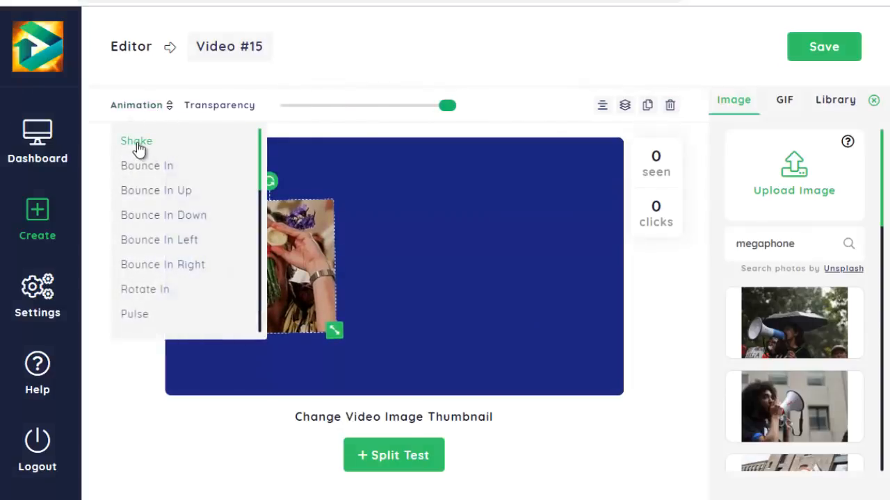
{"action": "left_click", "coordinate": [138, 144]}
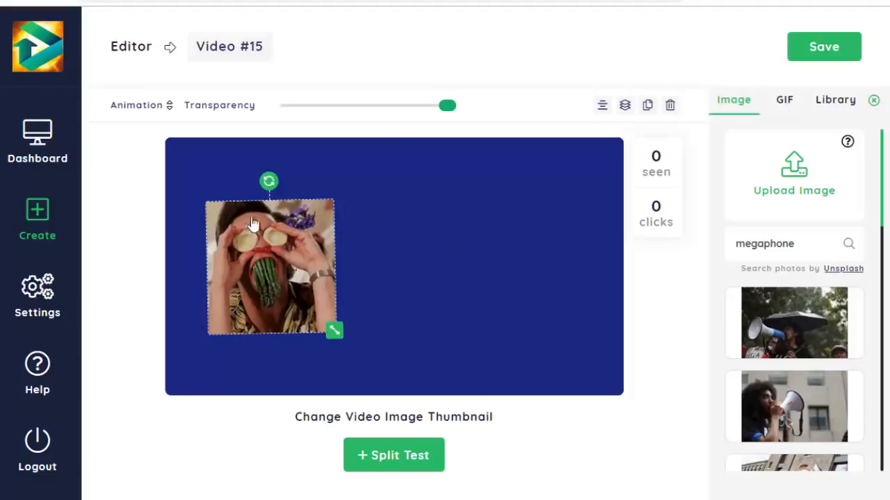
- Try the Bounce In Up animation on the GIF and switch it to Flip
{"action": "left_click", "coordinate": [144, 104]}
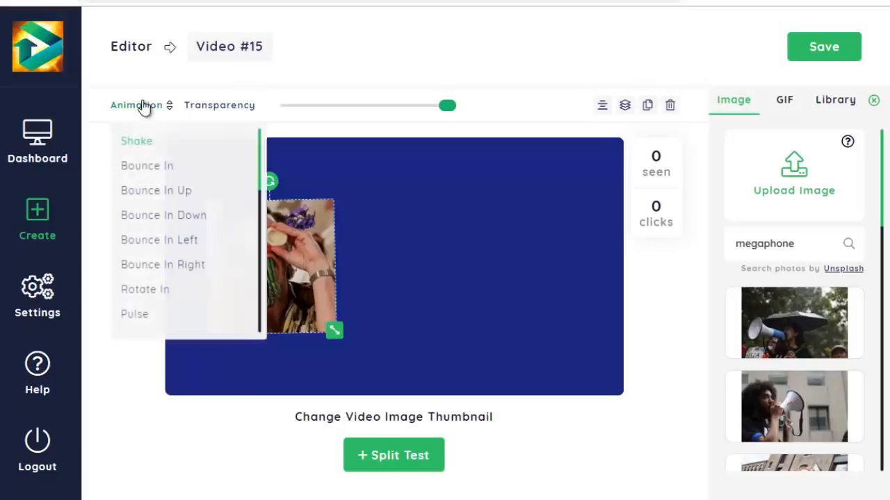
{"action": "left_click", "coordinate": [169, 199]}
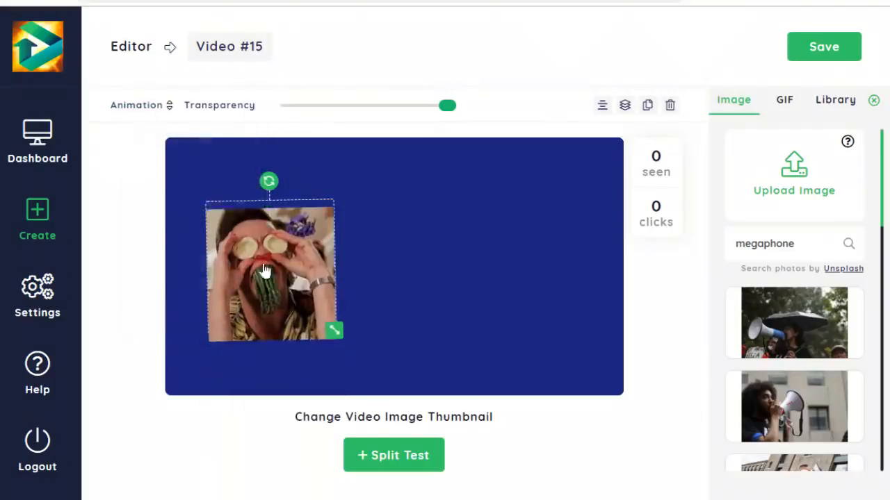
{"action": "left_click", "coordinate": [153, 107]}
{"action": "scroll", "coordinate": [166, 292], "scroll_direction": "down", "scroll_amount": 5}
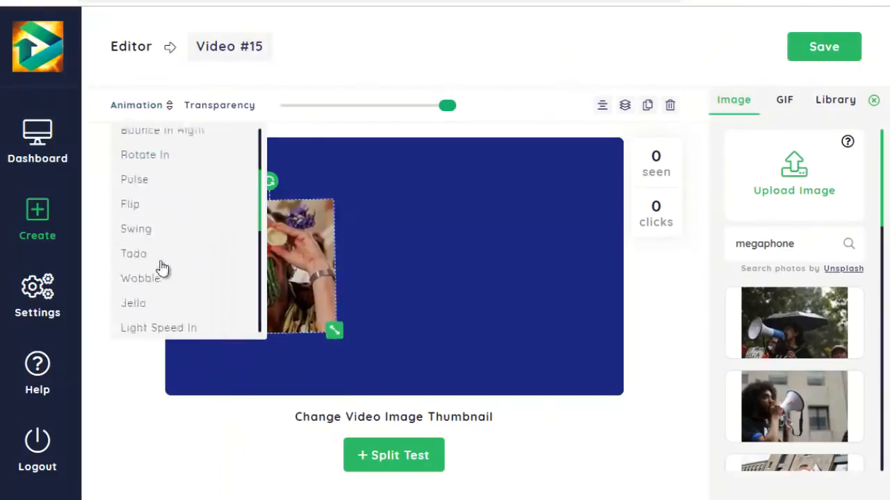
{"action": "left_click", "coordinate": [150, 208]}
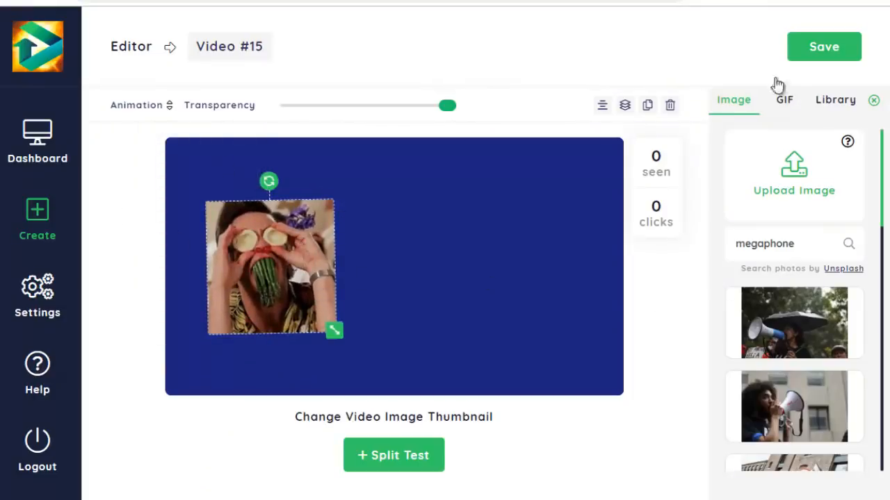
- Add the preset text "We'll change the way you tell the time, one watch at a time." and move it to the right half
{"action": "left_click", "coordinate": [874, 102]}
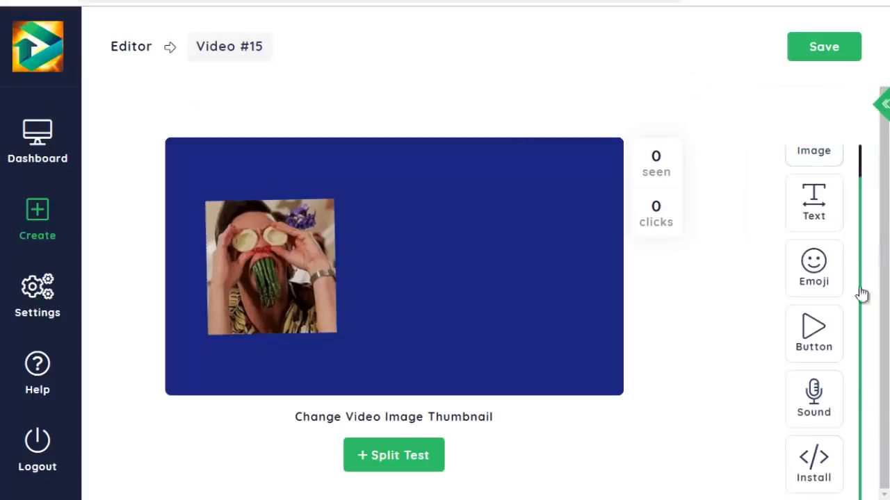
{"action": "left_click", "coordinate": [818, 216]}
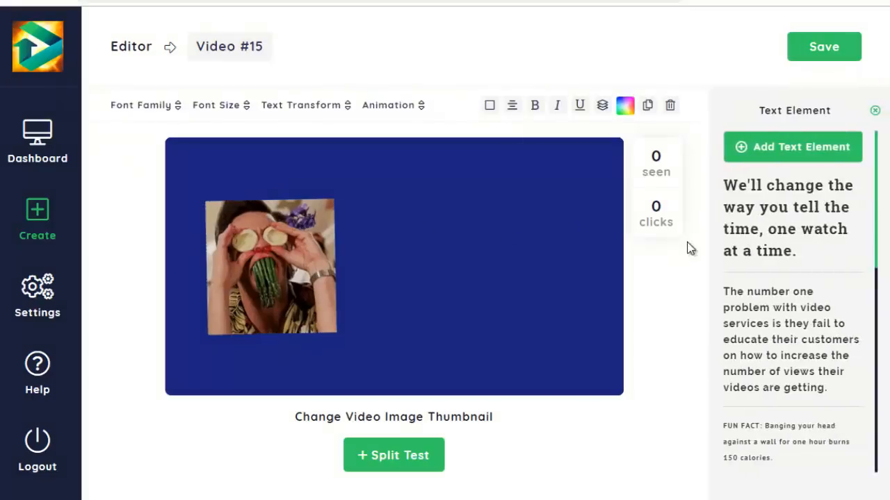
{"action": "scroll", "coordinate": [812, 181], "scroll_direction": "down", "scroll_amount": 5}
{"action": "scroll", "coordinate": [804, 341], "scroll_direction": "up", "scroll_amount": 3}
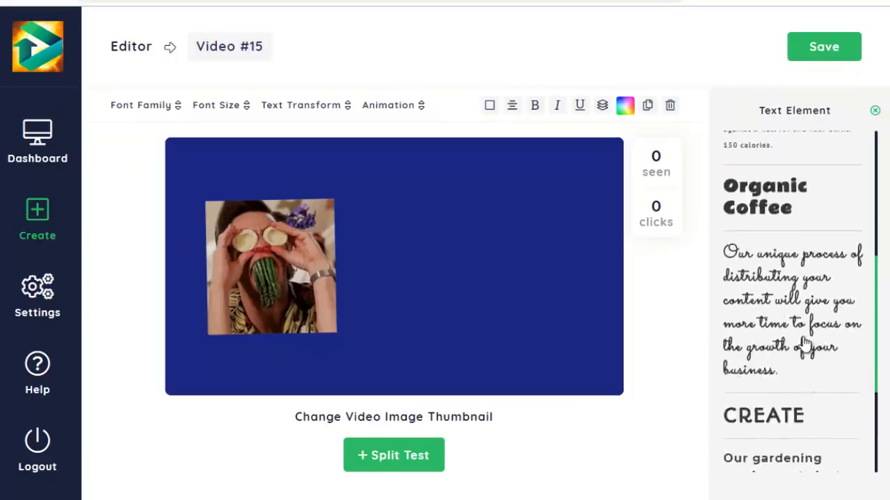
{"action": "scroll", "coordinate": [804, 303], "scroll_direction": "up", "scroll_amount": 2}
{"action": "left_click", "coordinate": [776, 199]}
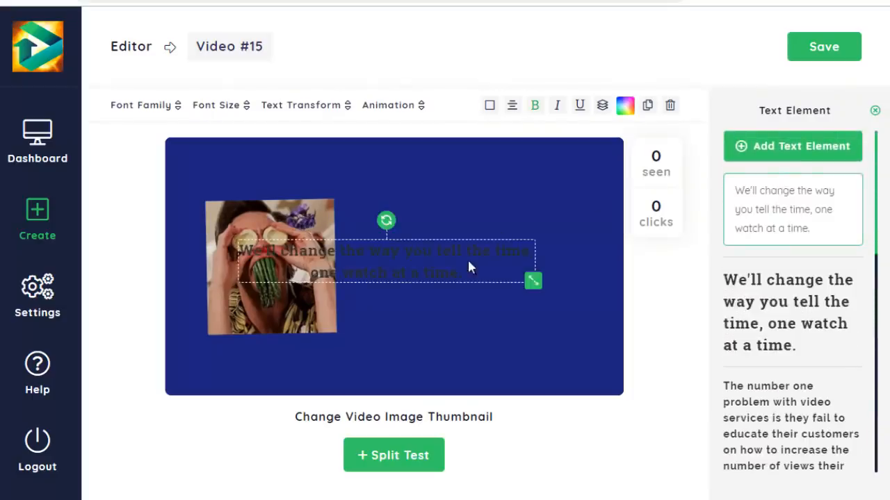
{"action": "left_click_drag", "start_coordinate": [468, 267], "coordinate": [541, 246]}
- Set the text's font to Alfa Slab One and its colour to light blue #4fc3f7, keeping it beside the GIF
{"action": "left_click", "coordinate": [144, 112]}
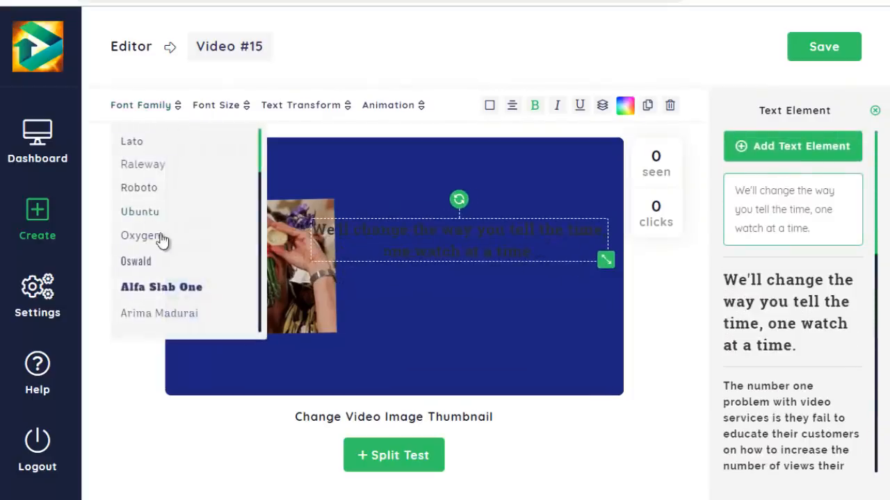
{"action": "left_click", "coordinate": [157, 288]}
{"action": "left_click_drag", "start_coordinate": [387, 256], "coordinate": [409, 271]}
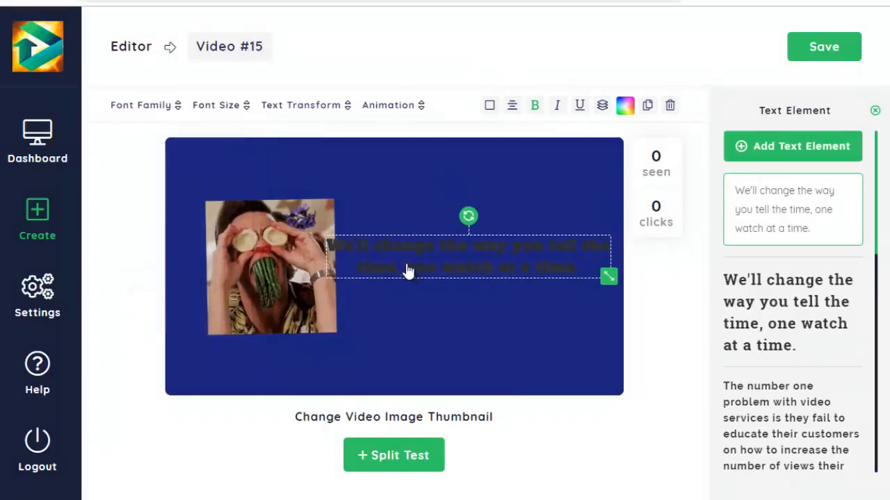
{"action": "left_click", "coordinate": [627, 107]}
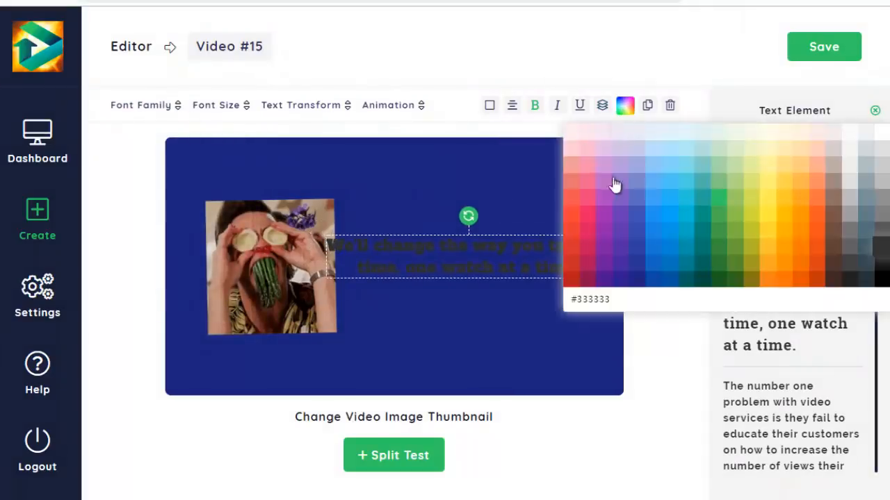
{"action": "left_click", "coordinate": [572, 135]}
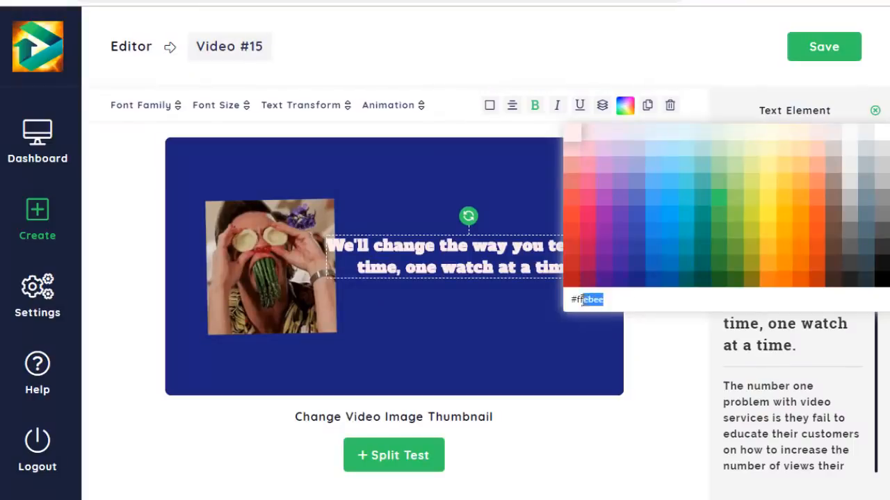
{"action": "left_click", "coordinate": [674, 183]}
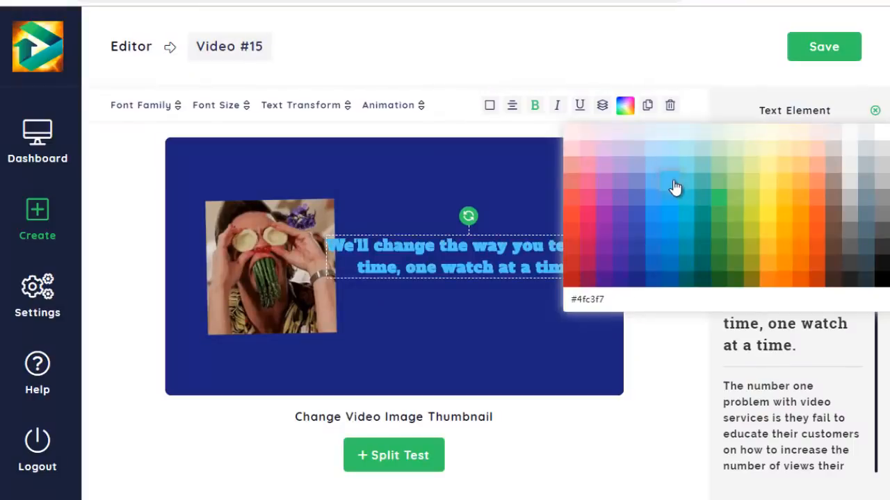
{"action": "left_click", "coordinate": [512, 316]}
- Replace the preset wording with "CLIQUEZ POUR JOUER LA VIDEO"
{"action": "left_click", "coordinate": [482, 250]}
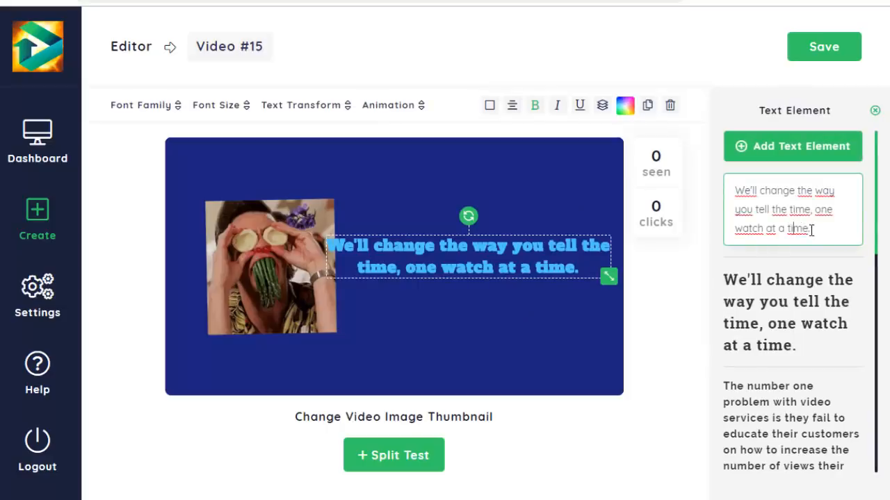
{"action": "left_click_drag", "start_coordinate": [750, 206], "coordinate": [725, 189]}
{"action": "type", "text": "CL"}
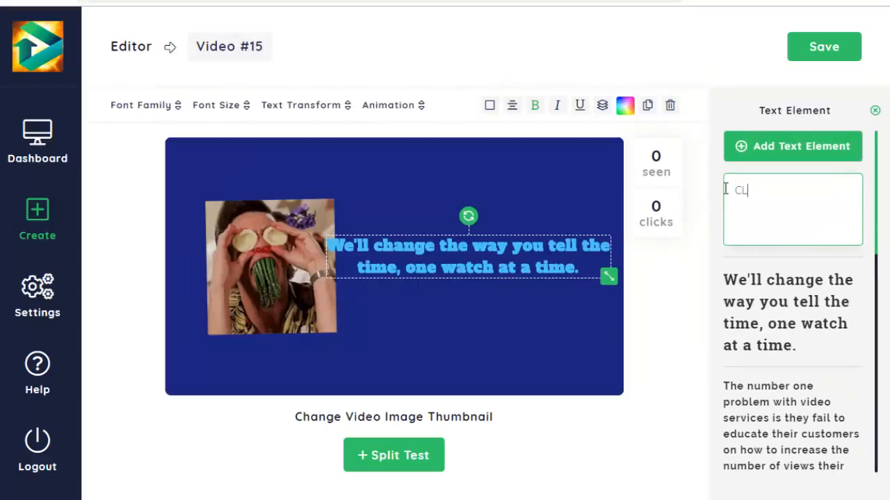
{"action": "type", "text": "IQUEZ POUR J"}
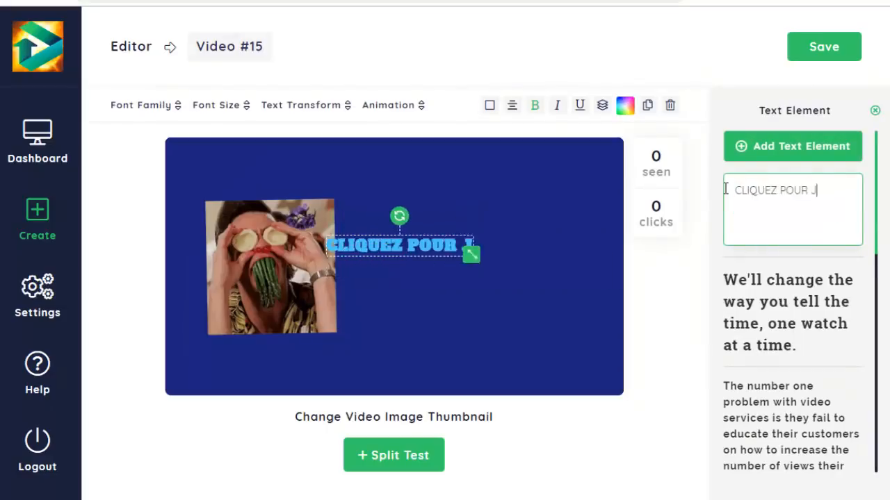
{"action": "type", "text": "OUER LA VIDEO"}
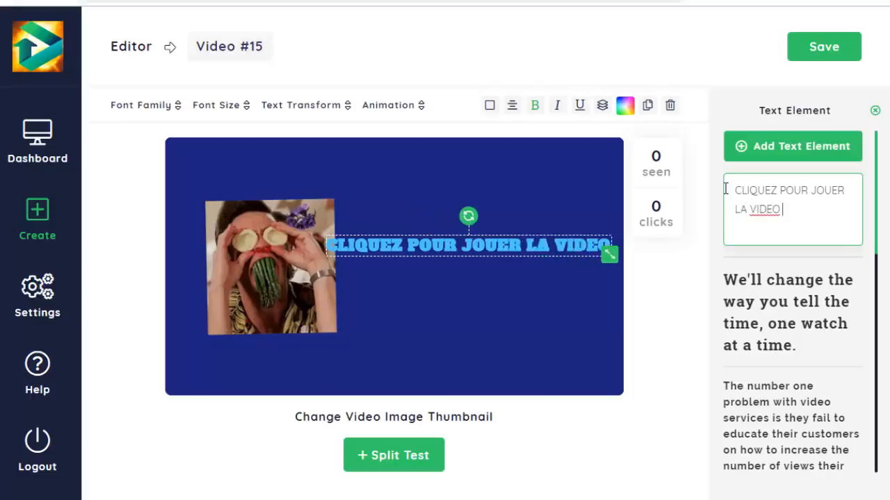
- Move the text near the thumbnail's bottom edge and shift the GIF up and to the left so they do not overlap
{"action": "left_click_drag", "start_coordinate": [439, 249], "coordinate": [423, 355]}
{"action": "left_click", "coordinate": [512, 108]}
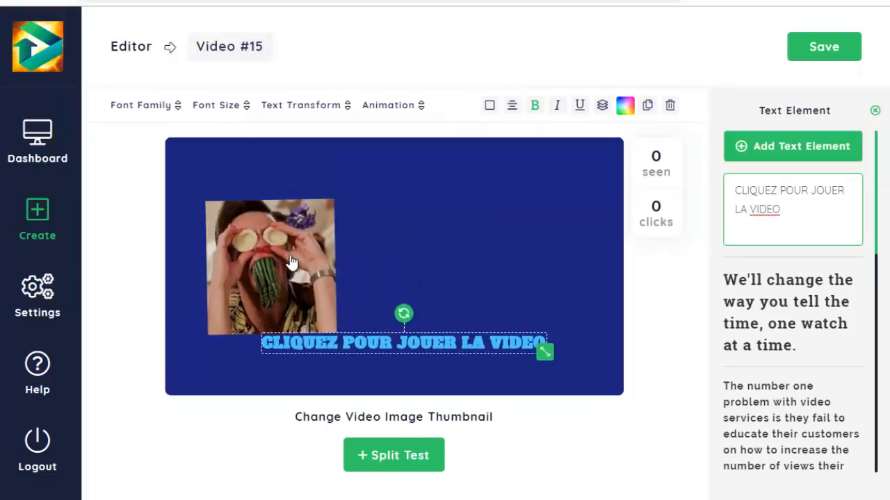
{"action": "left_click_drag", "start_coordinate": [303, 260], "coordinate": [290, 237]}
{"action": "left_click", "coordinate": [417, 350]}
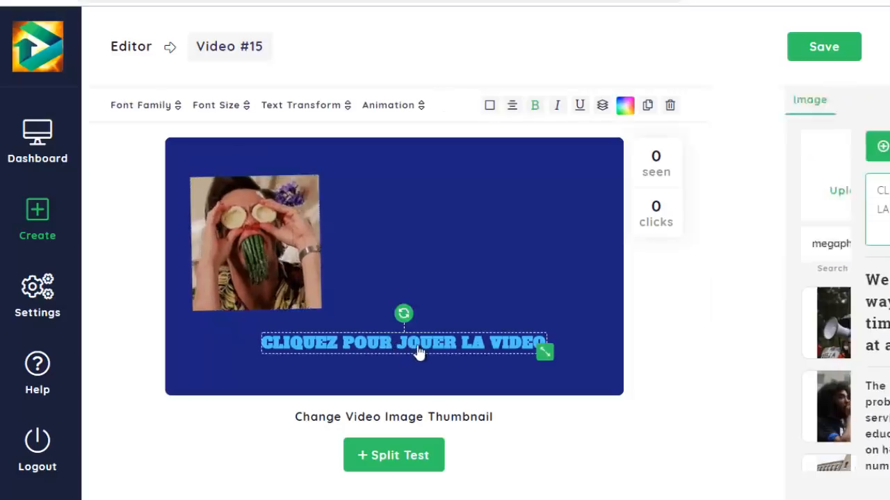
{"action": "left_click_drag", "start_coordinate": [418, 350], "coordinate": [399, 354]}
{"action": "left_click_drag", "start_coordinate": [452, 355], "coordinate": [459, 354]}
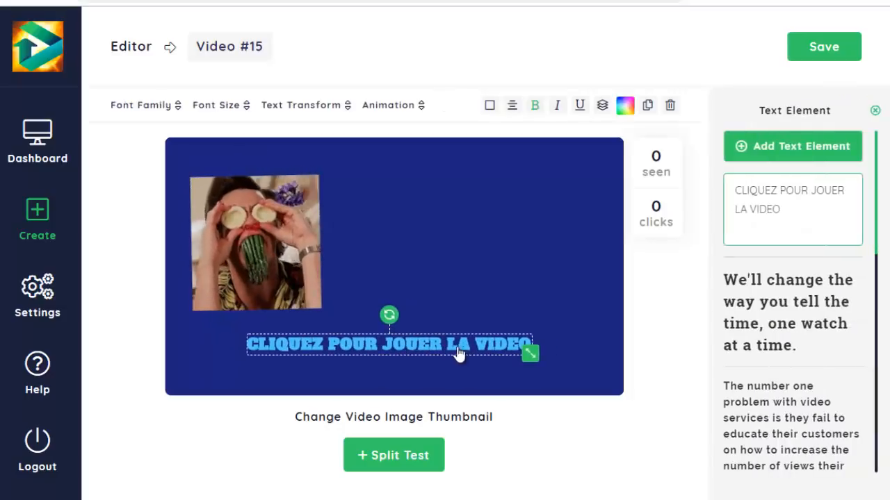
- Try a 34px font size on the text, choose a smaller size and centre the text near the thumbnail's bottom edge
{"action": "left_click", "coordinate": [244, 108]}
{"action": "left_click", "coordinate": [216, 235]}
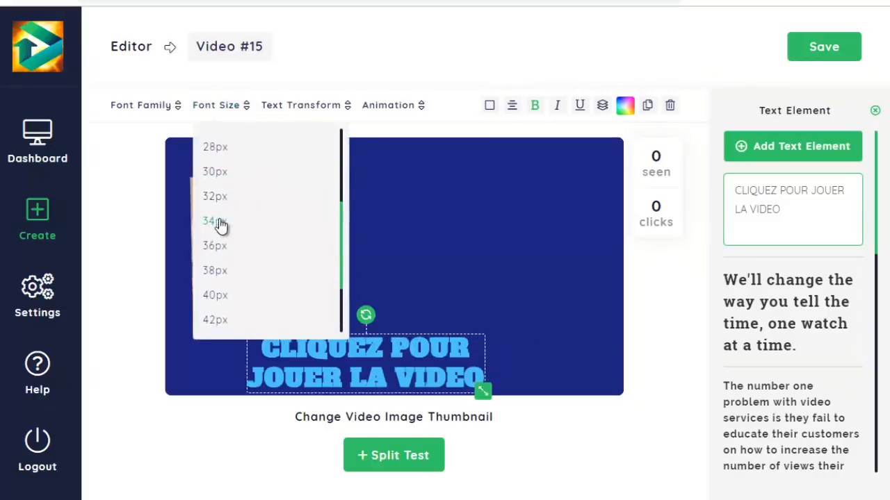
{"action": "left_click", "coordinate": [242, 110]}
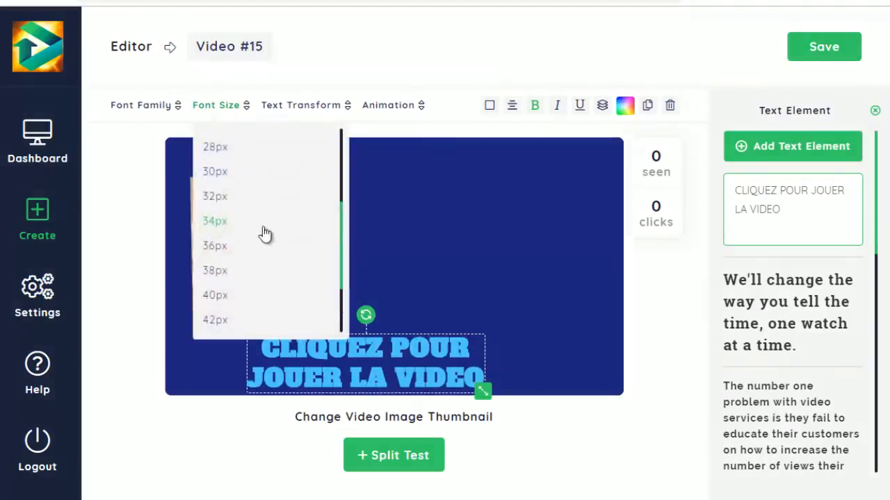
{"action": "left_click", "coordinate": [215, 290]}
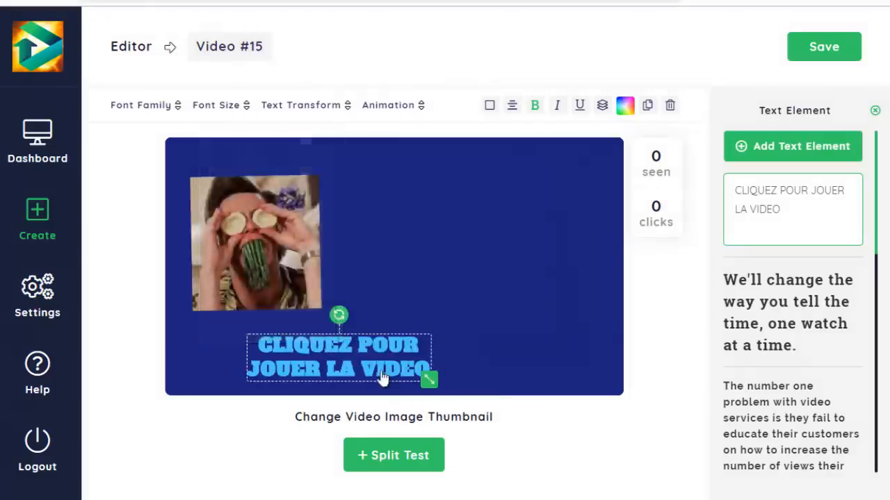
{"action": "left_click_drag", "start_coordinate": [383, 377], "coordinate": [443, 371]}
- Check the text's case options, try the Bounce In Left animation on it and switch it to Jello
{"action": "left_click", "coordinate": [327, 107]}
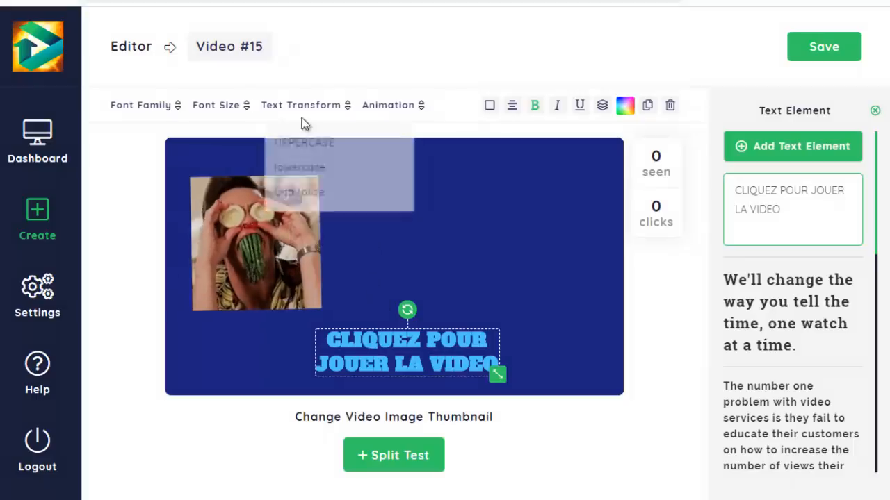
{"action": "left_click", "coordinate": [395, 108]}
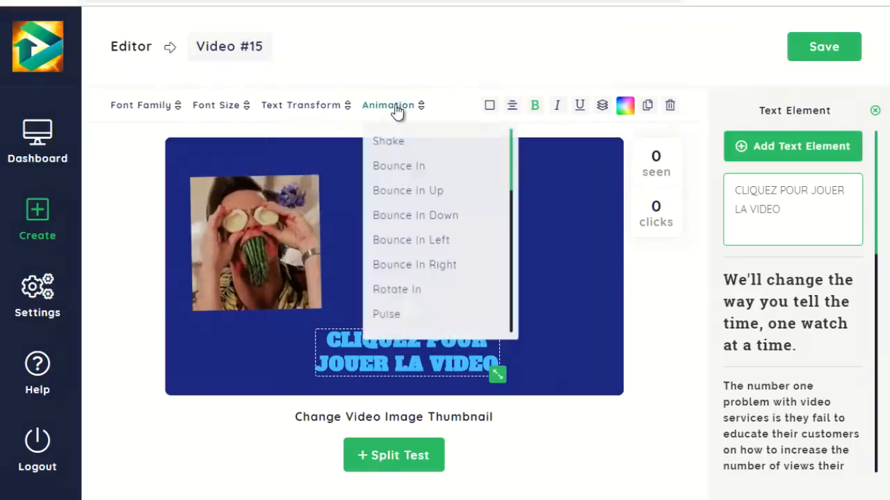
{"action": "left_click", "coordinate": [418, 246]}
{"action": "left_click", "coordinate": [407, 110]}
{"action": "scroll", "coordinate": [419, 225], "scroll_direction": "down", "scroll_amount": 3}
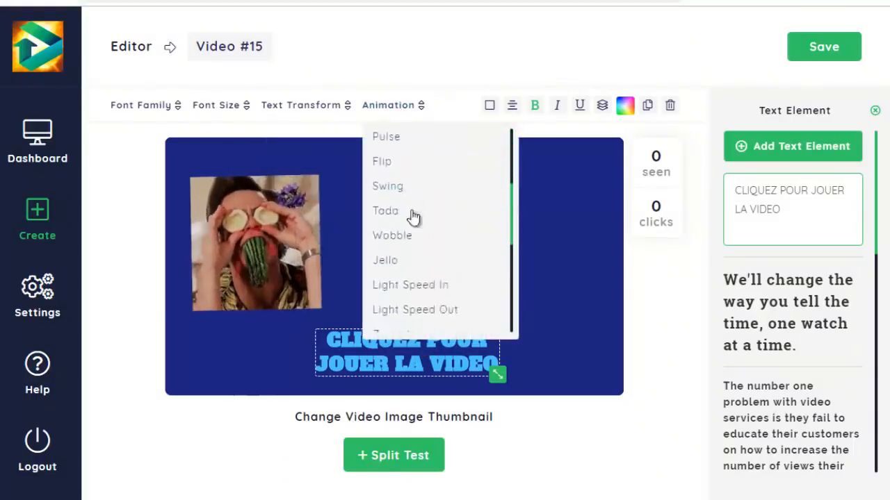
{"action": "left_click", "coordinate": [402, 263]}
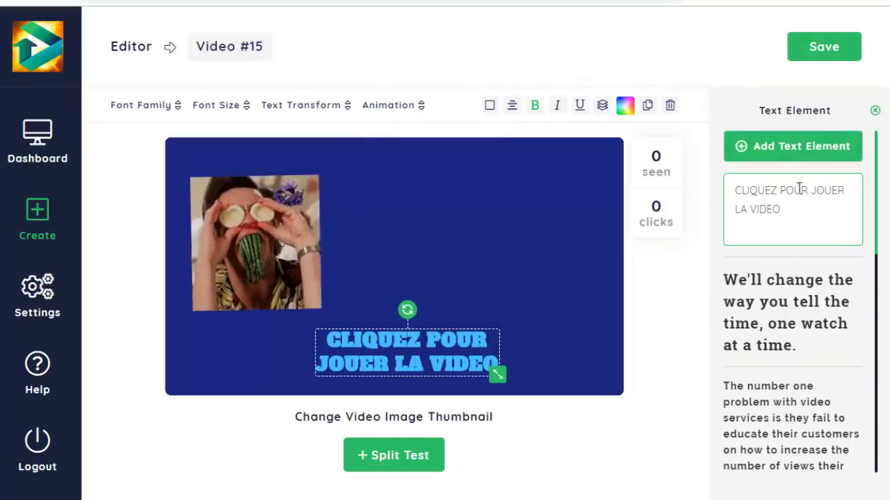
- Add a new text element, place it in the thumbnail's upper right with a slight counterclockwise tilt and delete it
{"action": "left_click", "coordinate": [793, 147]}
{"action": "left_click_drag", "start_coordinate": [317, 248], "coordinate": [496, 207]}
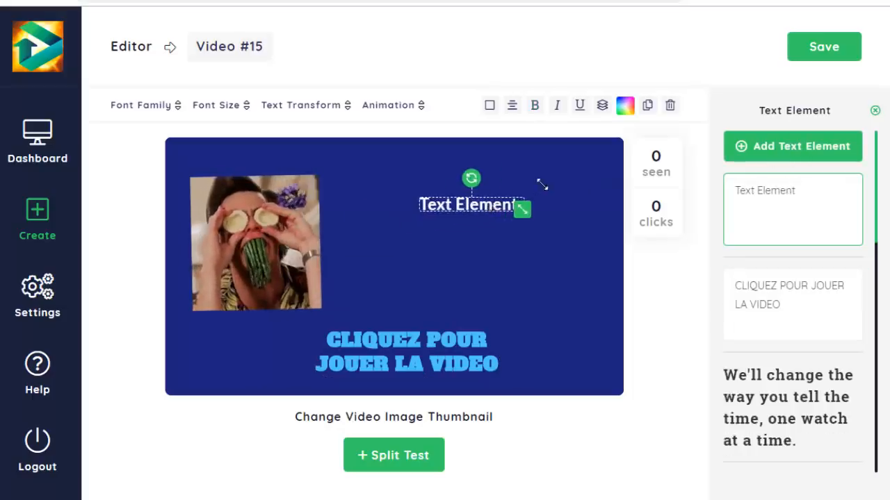
{"action": "left_click_drag", "start_coordinate": [542, 186], "coordinate": [584, 173]}
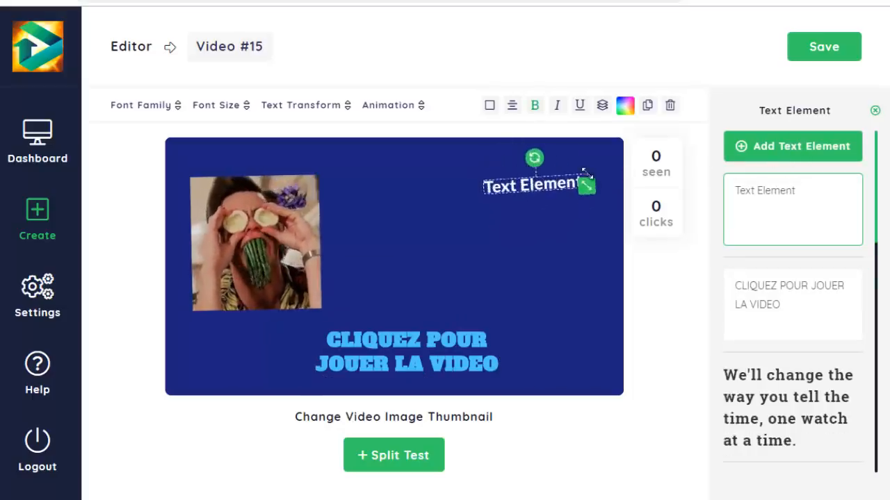
{"action": "left_click", "coordinate": [669, 106]}
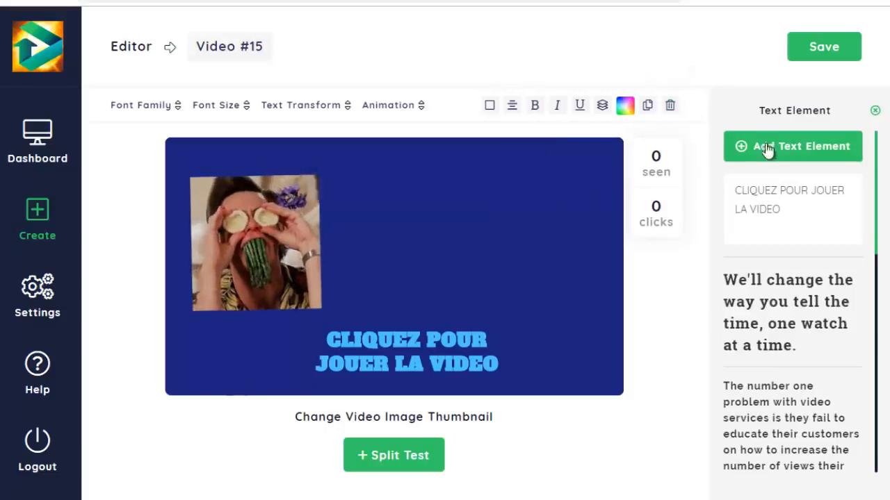
- Try layering a new text element behind the GIF with Send Backward and delete the element
{"action": "left_click", "coordinate": [781, 163]}
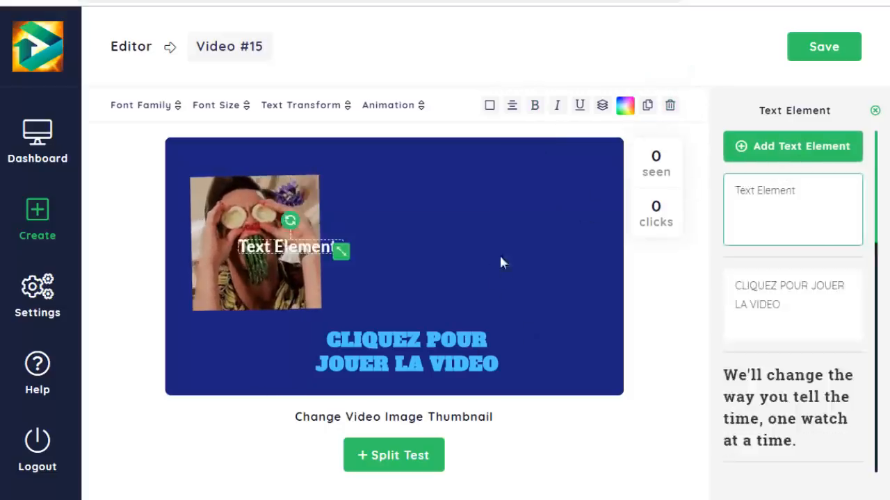
{"action": "left_click_drag", "start_coordinate": [312, 253], "coordinate": [332, 238]}
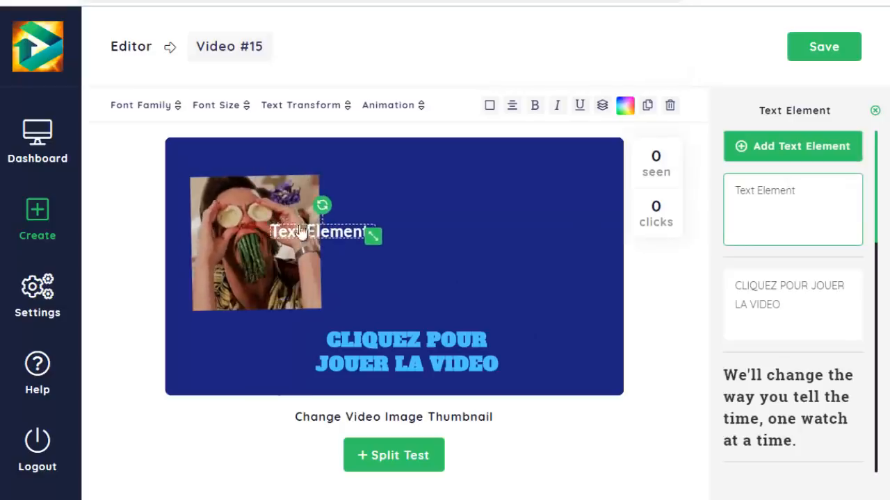
{"action": "left_click", "coordinate": [601, 105]}
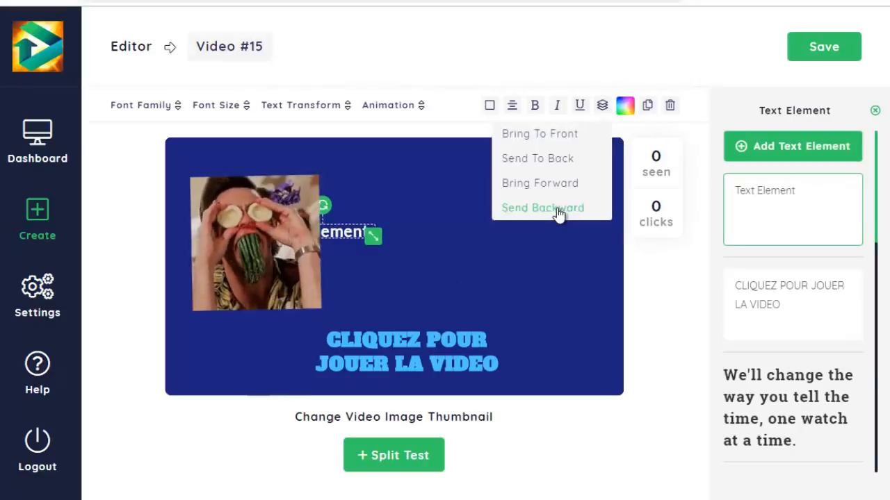
{"action": "left_click", "coordinate": [546, 209]}
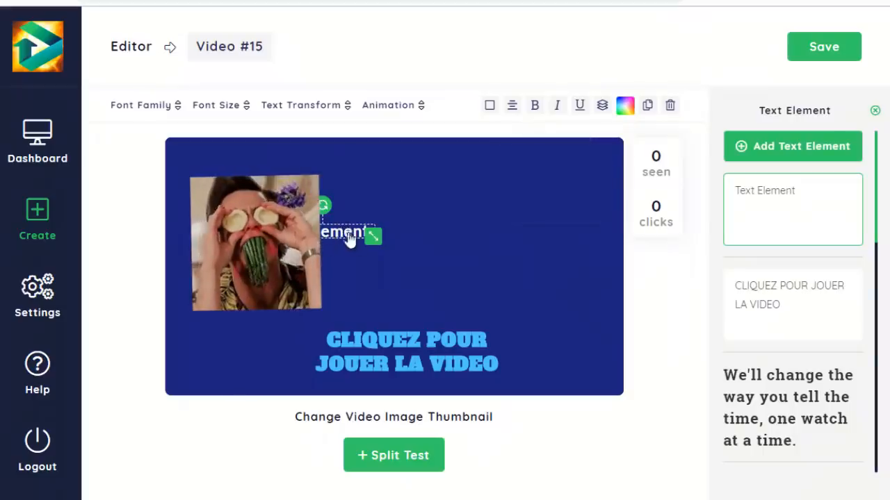
{"action": "mouse_move", "coordinate": [350, 238]}
{"action": "left_mouse_down"}
{"action": "mouse_move", "coordinate": [409, 237]}
{"action": "mouse_move", "coordinate": [355, 243]}
{"action": "left_mouse_up"}
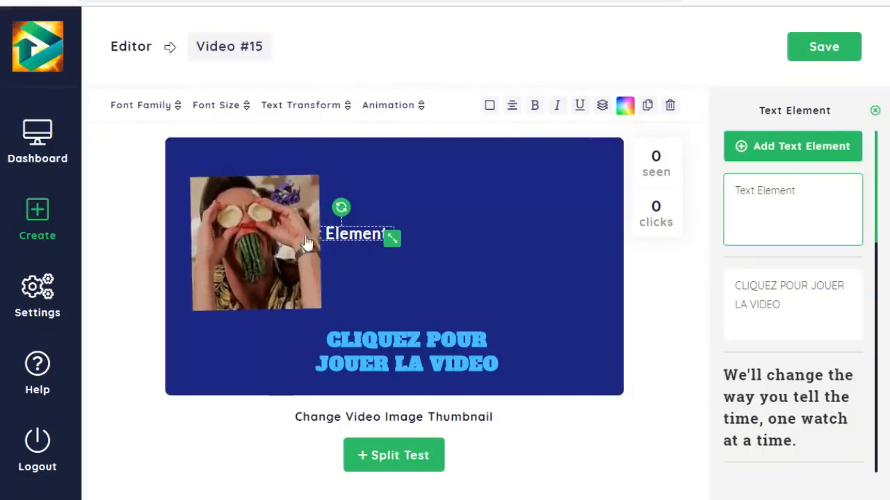
{"action": "left_click_drag", "start_coordinate": [412, 244], "coordinate": [566, 255]}
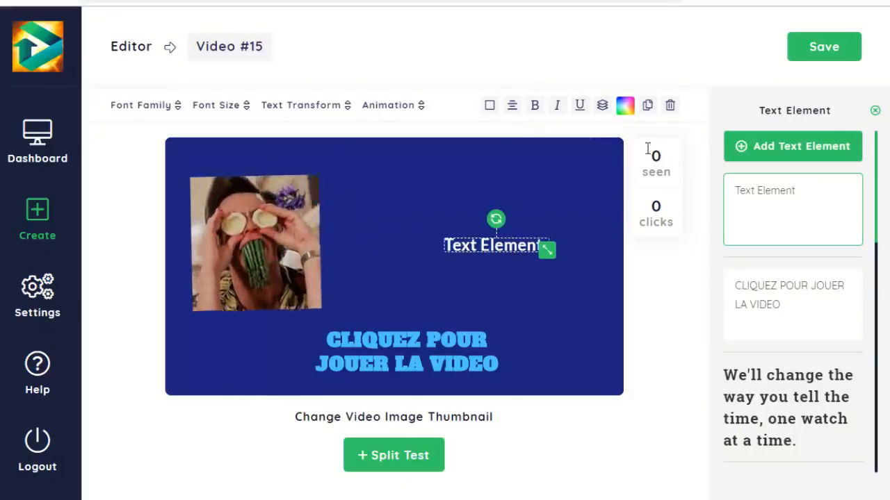
{"action": "left_click", "coordinate": [671, 107]}
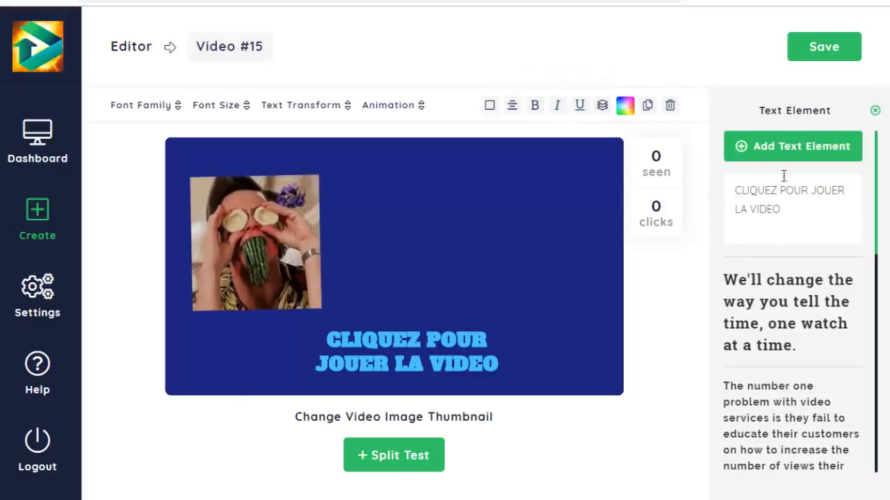
- Add the heart-eyes emoji, enlarge it slightly and place it near the thumbnail's right edge
{"action": "left_click", "coordinate": [874, 113]}
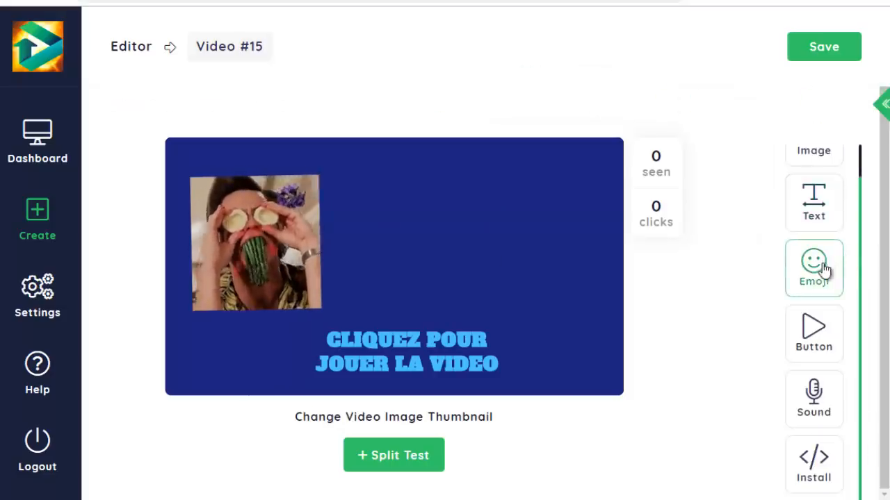
{"action": "left_click", "coordinate": [824, 269]}
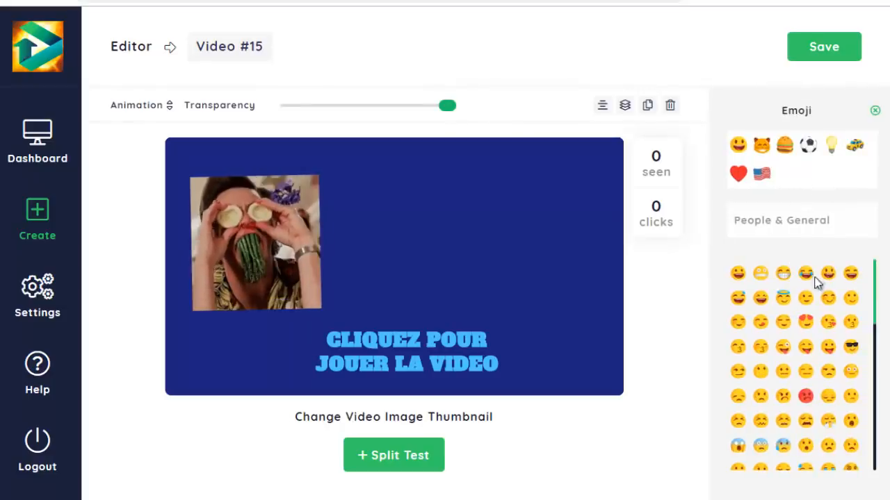
{"action": "scroll", "coordinate": [820, 303], "scroll_direction": "down", "scroll_amount": 3}
{"action": "scroll", "coordinate": [823, 320], "scroll_direction": "up", "scroll_amount": 3}
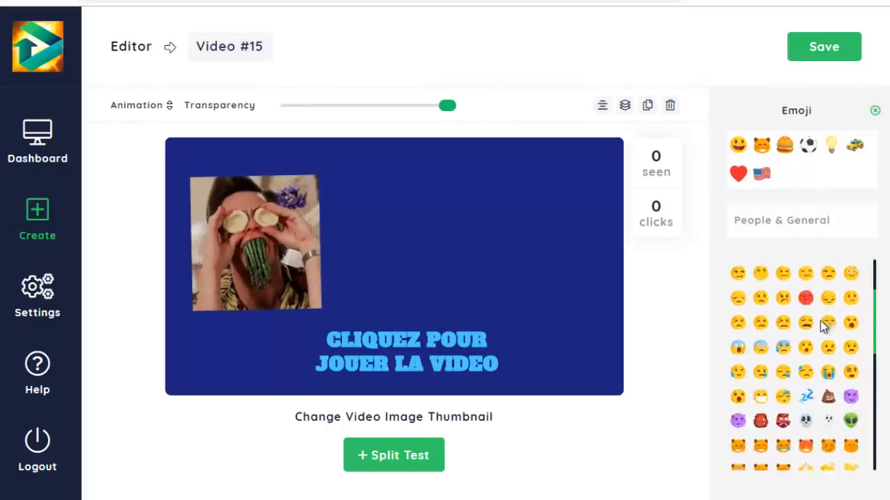
{"action": "left_click", "coordinate": [806, 320]}
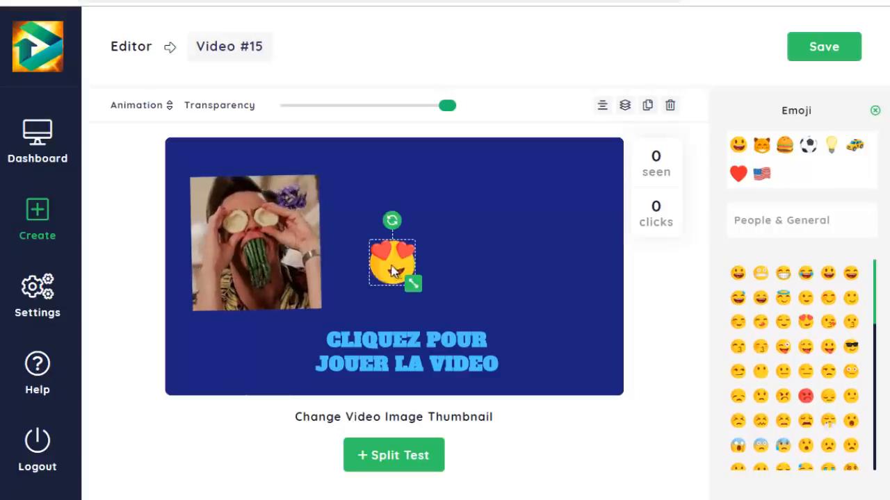
{"action": "left_click_drag", "start_coordinate": [392, 271], "coordinate": [583, 288]}
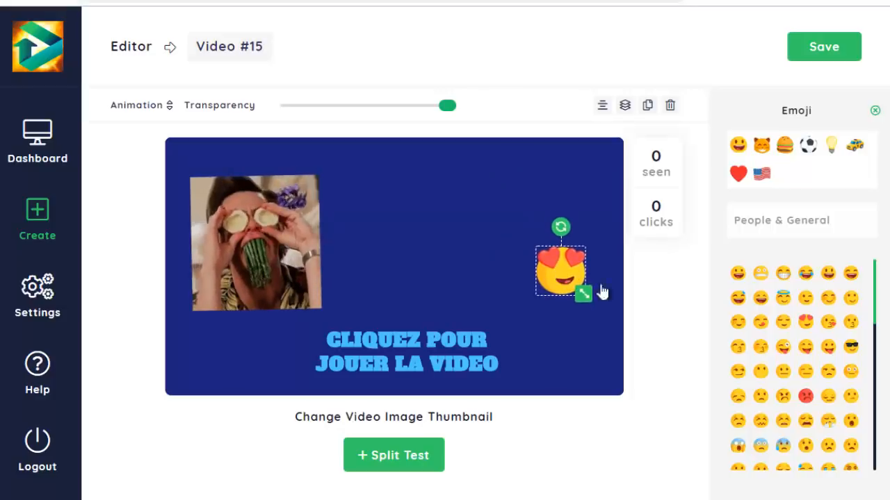
- Add the right-pointing hand emoji and place it just to the right of the GIF
{"action": "scroll", "coordinate": [784, 361], "scroll_direction": "down", "scroll_amount": 5}
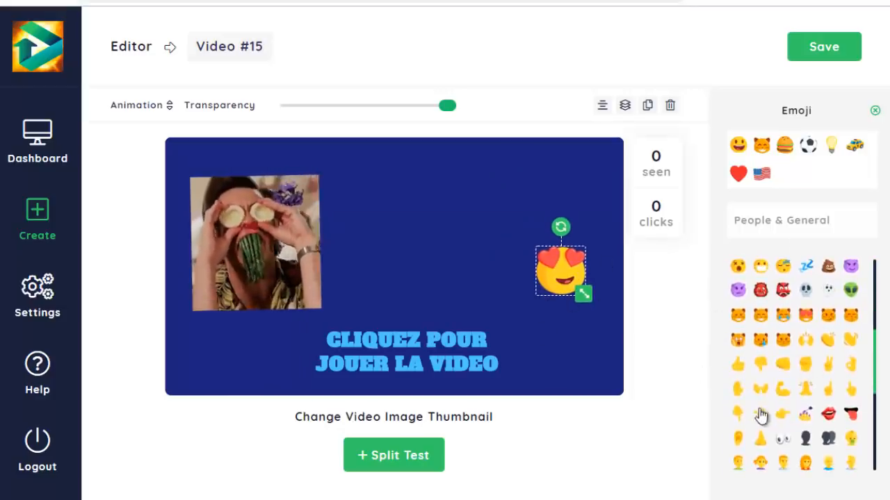
{"action": "left_click", "coordinate": [783, 415]}
{"action": "left_click_drag", "start_coordinate": [393, 278], "coordinate": [358, 271]}
- Apply the Light Speed In animation to the heart-eyes emoji
{"action": "left_click", "coordinate": [566, 272]}
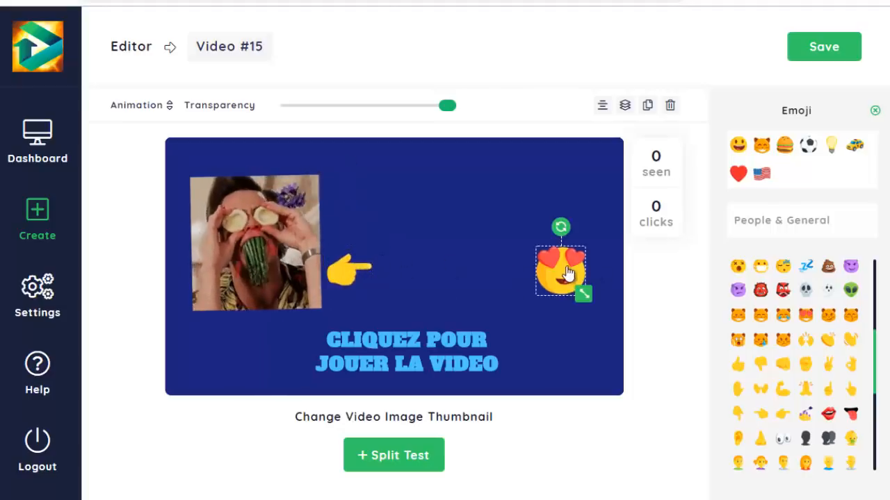
{"action": "mouse_move", "coordinate": [446, 108]}
{"action": "left_mouse_down"}
{"action": "mouse_move", "coordinate": [309, 113]}
{"action": "mouse_move", "coordinate": [447, 111]}
{"action": "left_mouse_up"}
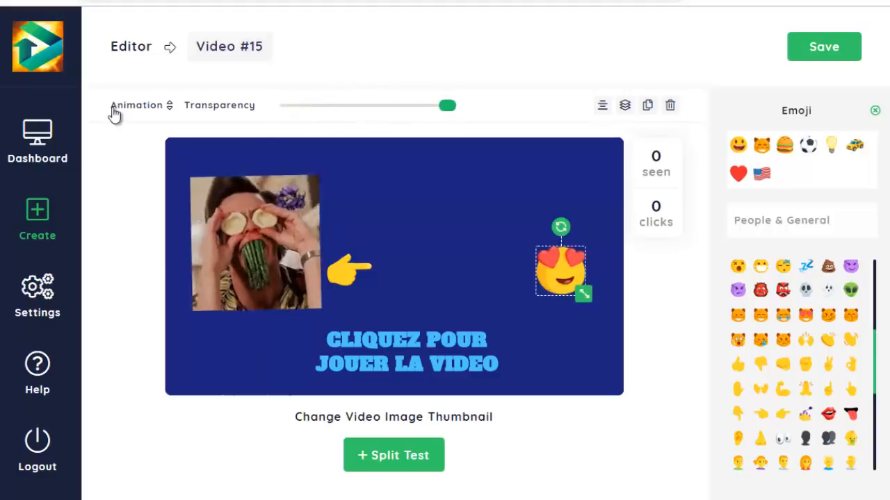
{"action": "left_click", "coordinate": [129, 106]}
{"action": "scroll", "coordinate": [166, 235], "scroll_direction": "down", "scroll_amount": 3}
{"action": "left_click", "coordinate": [157, 245]}
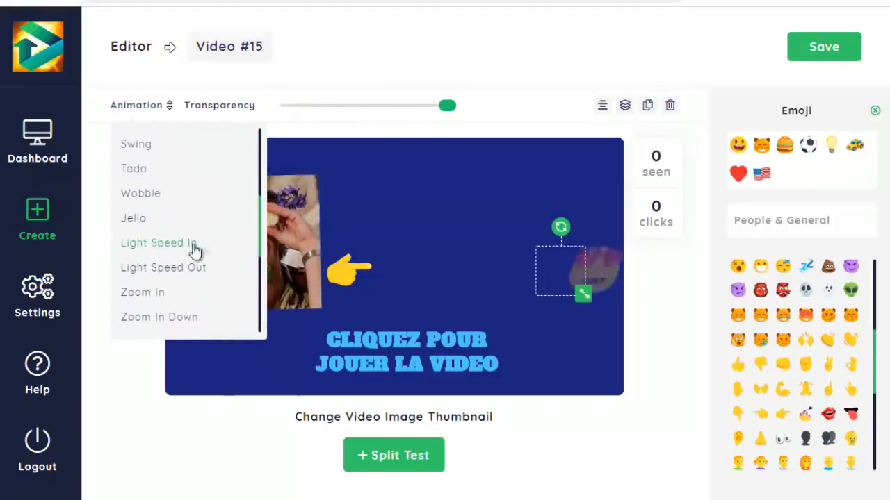
- Apply the Heart Beat animation to the pointing-hand emoji
{"action": "left_click", "coordinate": [332, 274]}
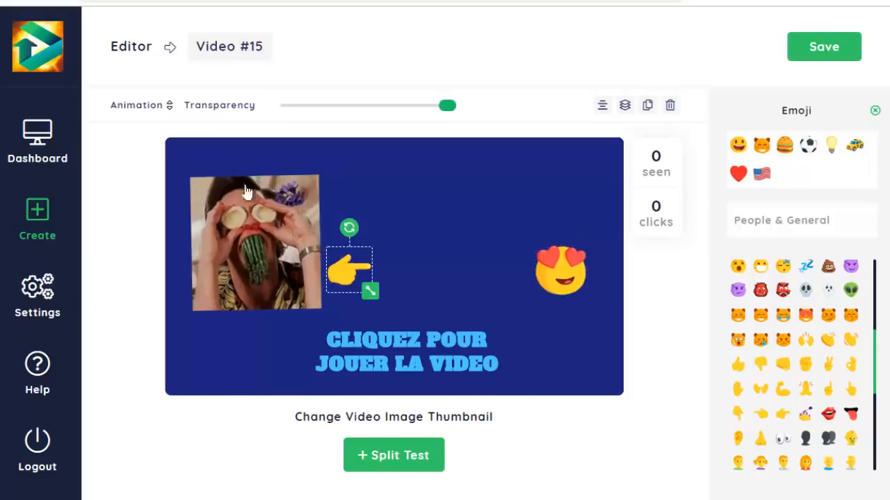
{"action": "left_click", "coordinate": [136, 105]}
{"action": "scroll", "coordinate": [154, 233], "scroll_direction": "down", "scroll_amount": 3}
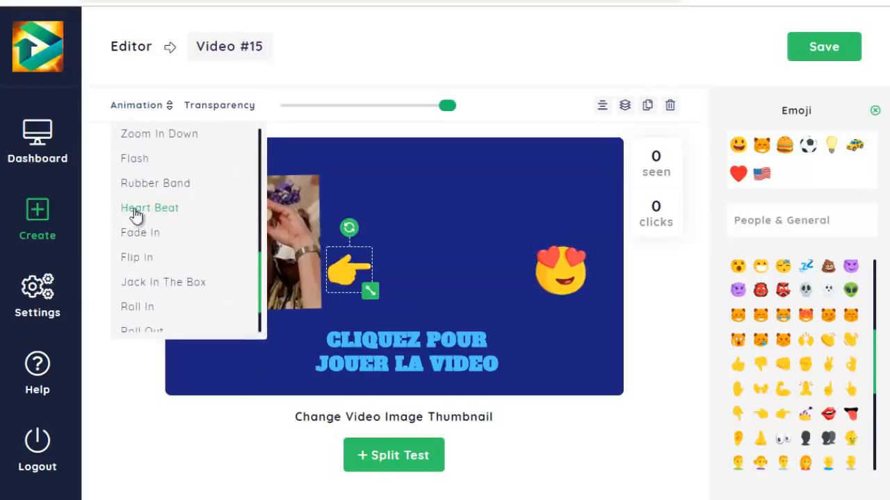
{"action": "left_click", "coordinate": [136, 211]}
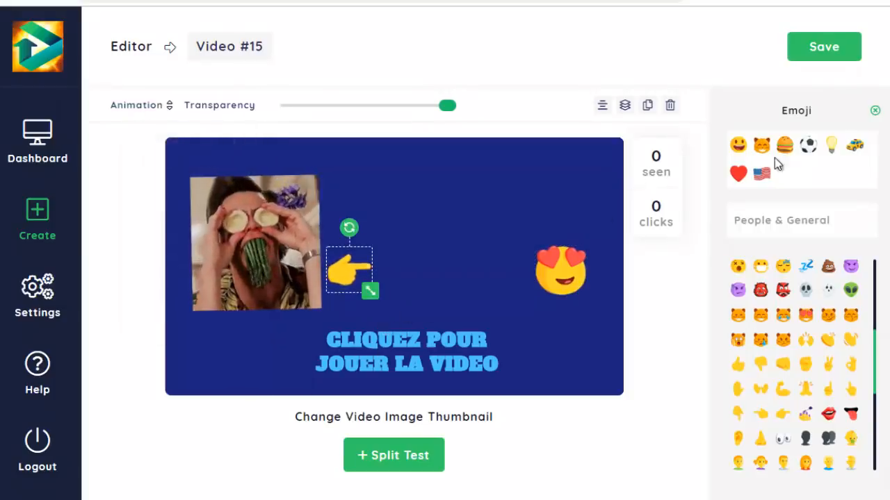
- Add the play button with a solid triangle overlapping an open ring and place it between the two emojis
{"action": "left_click", "coordinate": [873, 113]}
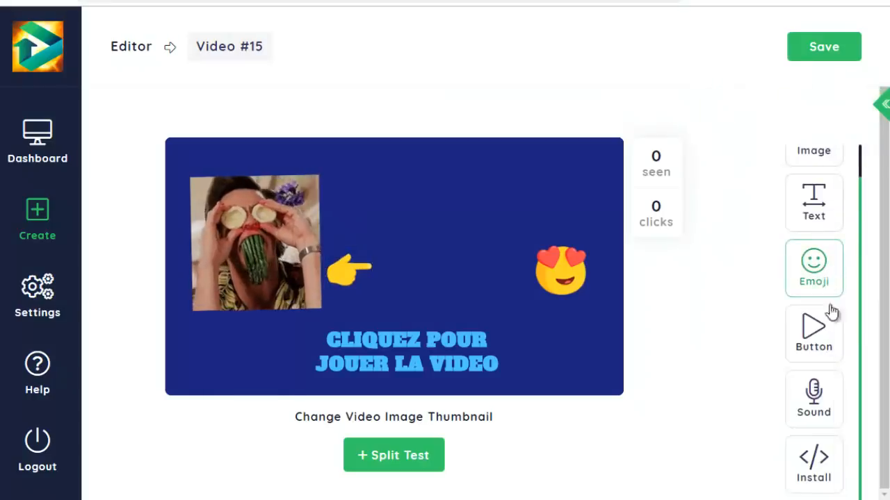
{"action": "left_click", "coordinate": [820, 351]}
{"action": "scroll", "coordinate": [805, 236], "scroll_direction": "down", "scroll_amount": 5}
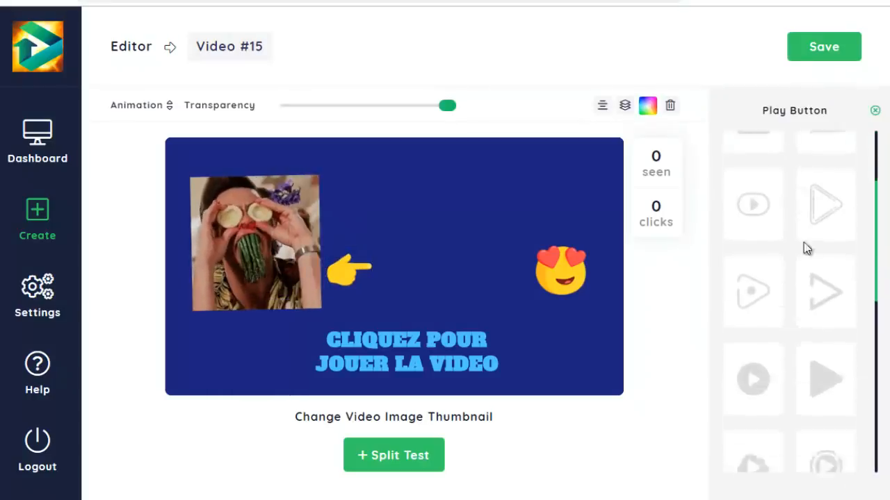
{"action": "scroll", "coordinate": [810, 347], "scroll_direction": "down", "scroll_amount": 3}
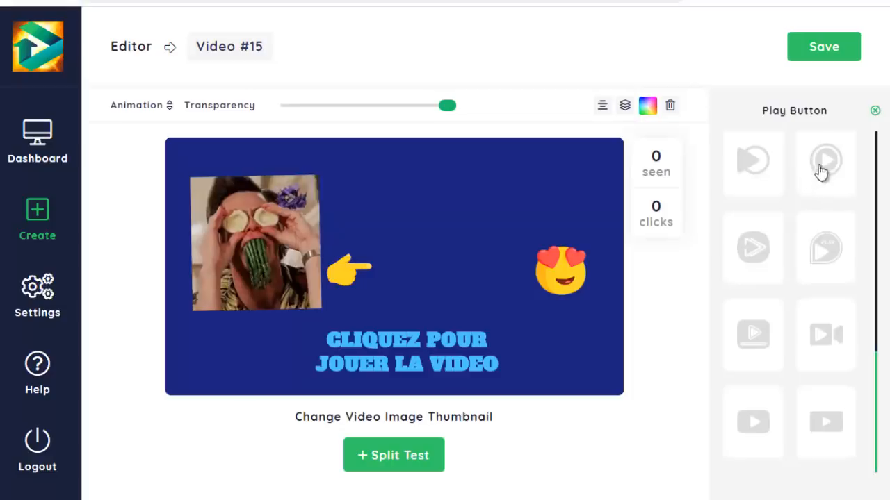
{"action": "left_click", "coordinate": [757, 169]}
{"action": "left_click_drag", "start_coordinate": [408, 278], "coordinate": [418, 256]}
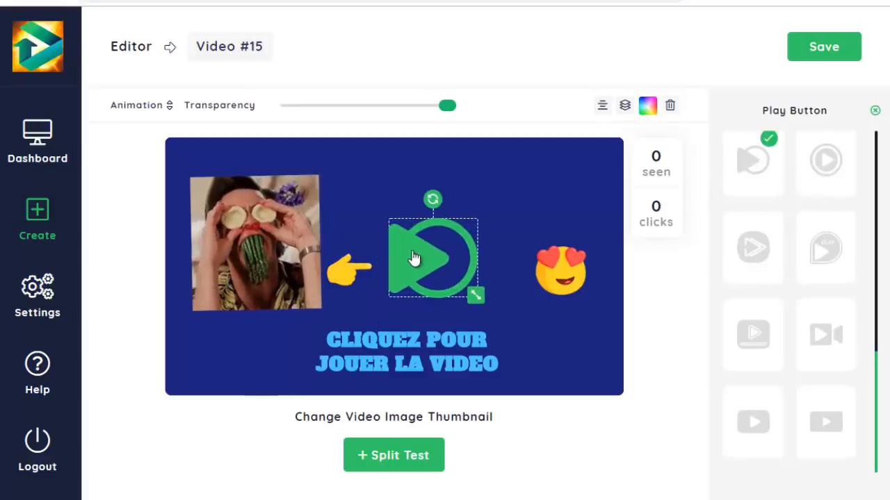
- Recolour the play button bright blue (#03a9f4) and apply the Wobble animation to it
{"action": "left_click", "coordinate": [648, 108]}
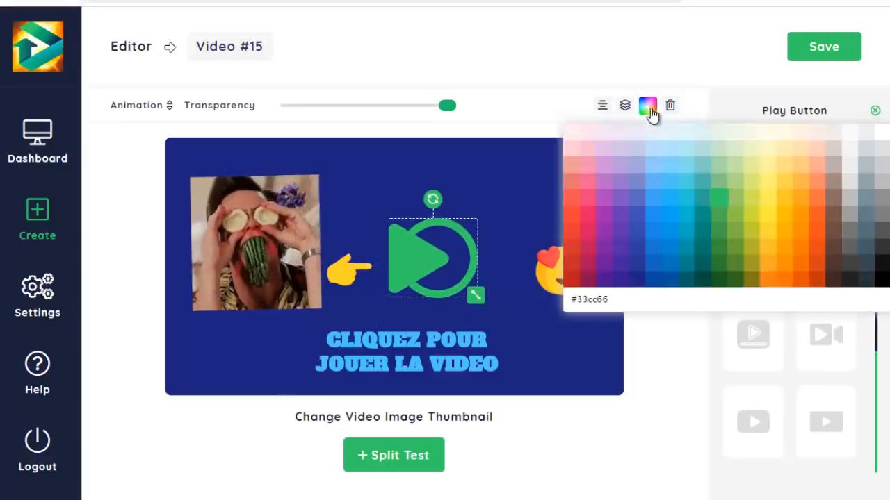
{"action": "left_click", "coordinate": [669, 221]}
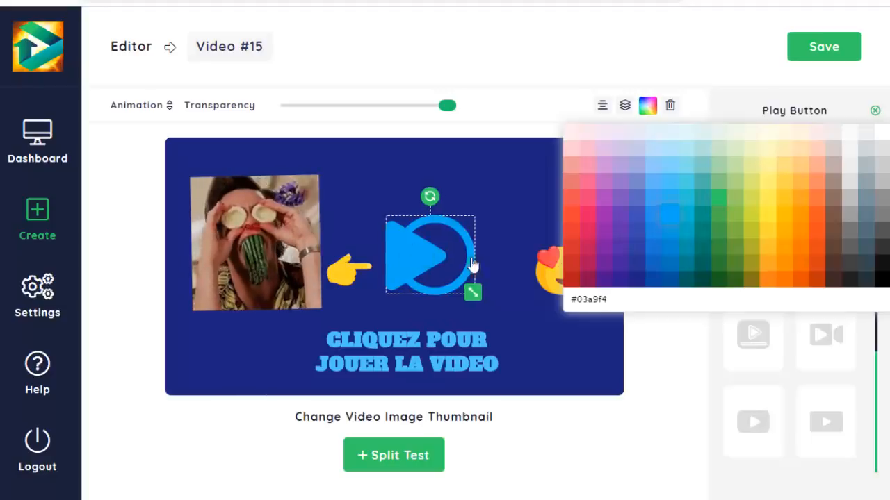
{"action": "left_click", "coordinate": [601, 328]}
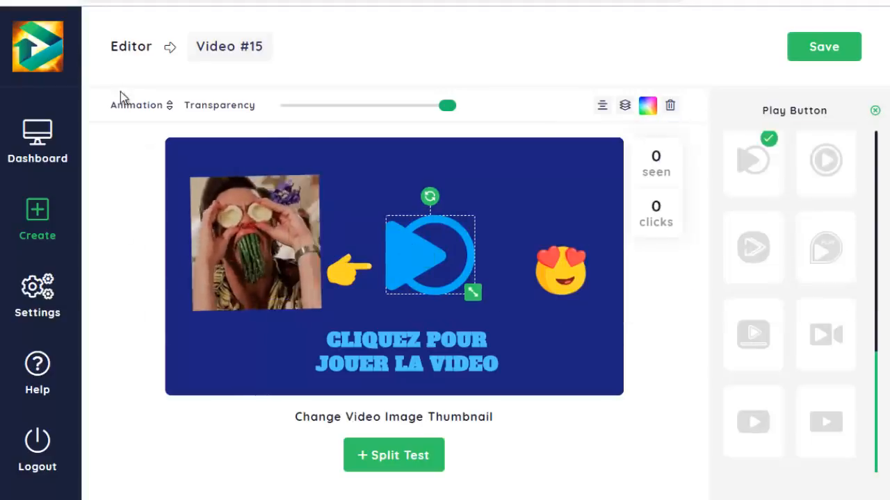
{"action": "left_click", "coordinate": [135, 105]}
{"action": "scroll", "coordinate": [174, 222], "scroll_direction": "down", "scroll_amount": 4}
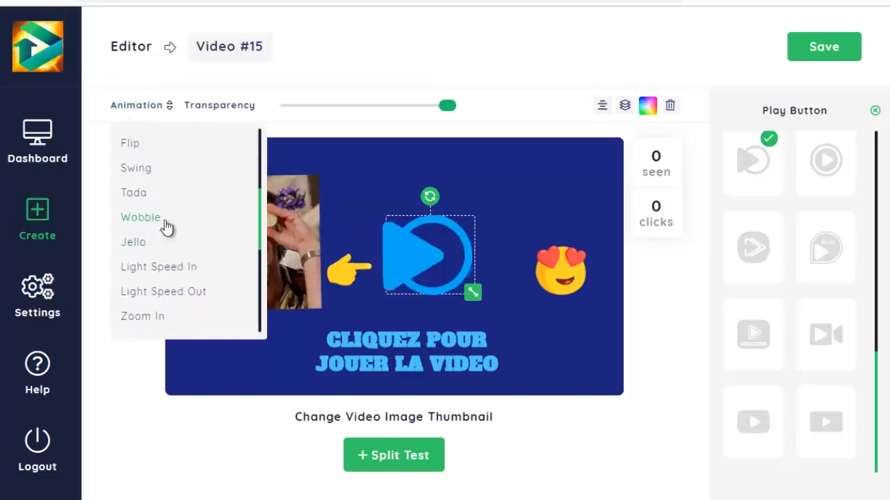
{"action": "left_click", "coordinate": [167, 221]}
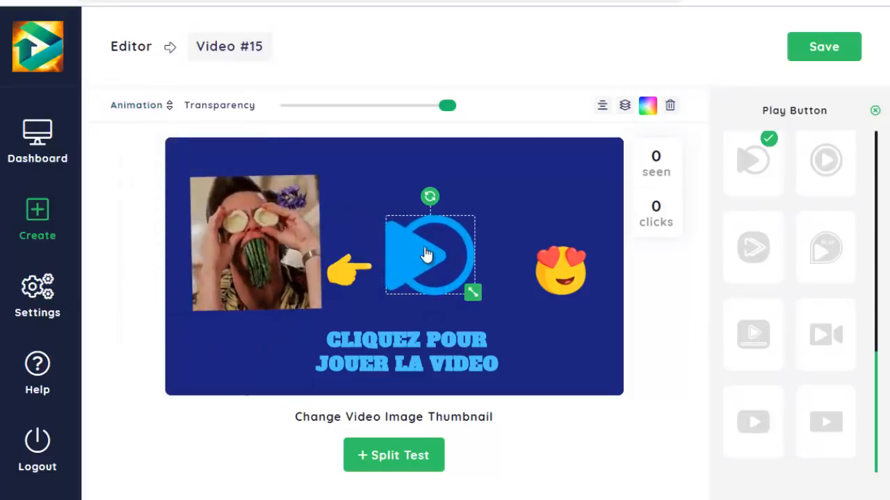
- Centre the play button in the thumbnail and move the GIF and pointing-hand emoji clear of it
{"action": "left_click", "coordinate": [601, 105]}
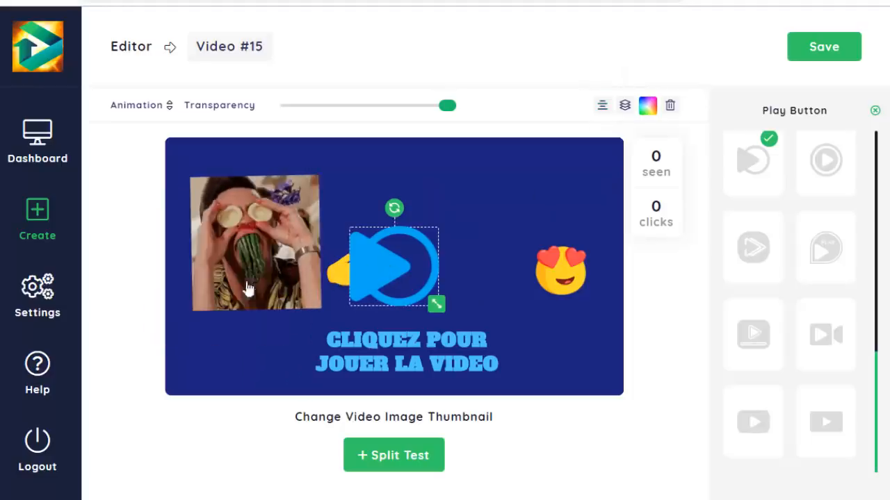
{"action": "left_click", "coordinate": [291, 264]}
{"action": "left_click_drag", "start_coordinate": [308, 252], "coordinate": [512, 226]}
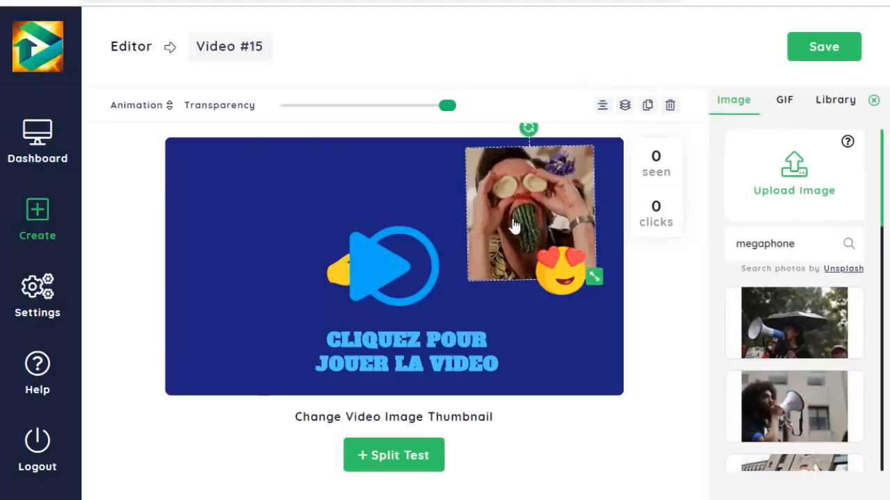
{"action": "left_click", "coordinate": [336, 278]}
{"action": "left_click_drag", "start_coordinate": [337, 278], "coordinate": [318, 278]}
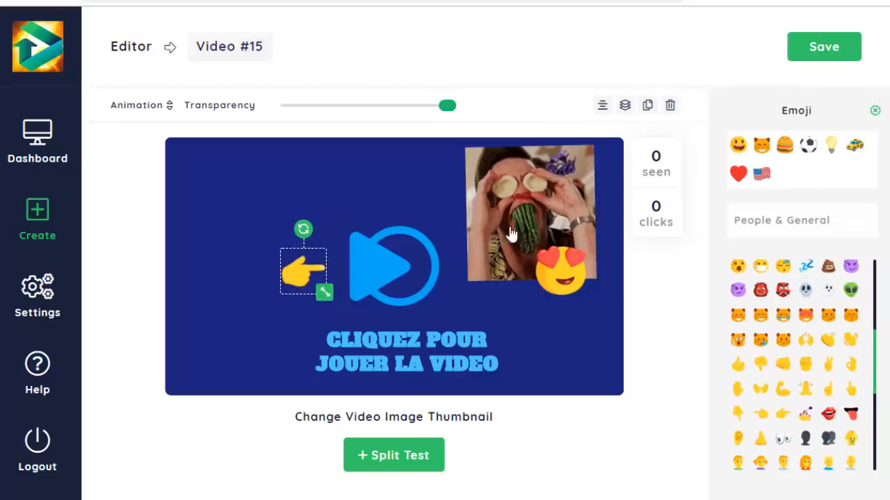
- Shrink the GIF and place it in the thumbnail's lower-left corner, and move the heart-eyes emoji just right of the play button
{"action": "left_click_drag", "start_coordinate": [512, 235], "coordinate": [475, 251]}
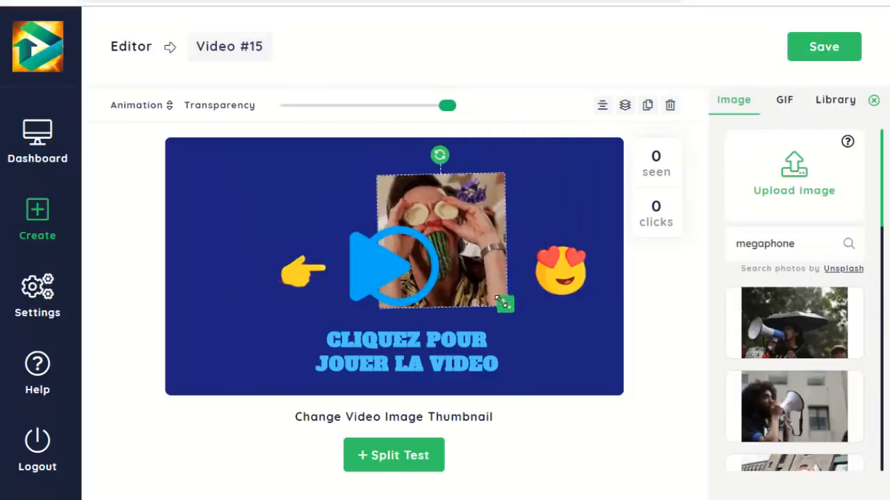
{"action": "left_click_drag", "start_coordinate": [498, 300], "coordinate": [445, 240]}
{"action": "left_click_drag", "start_coordinate": [409, 218], "coordinate": [233, 332]}
{"action": "left_click_drag", "start_coordinate": [560, 278], "coordinate": [494, 269]}
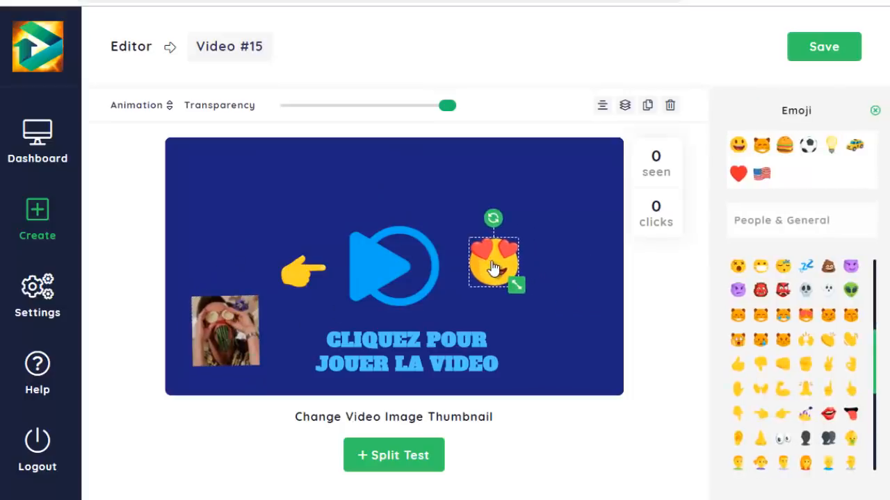
{"action": "left_click", "coordinate": [388, 269]}
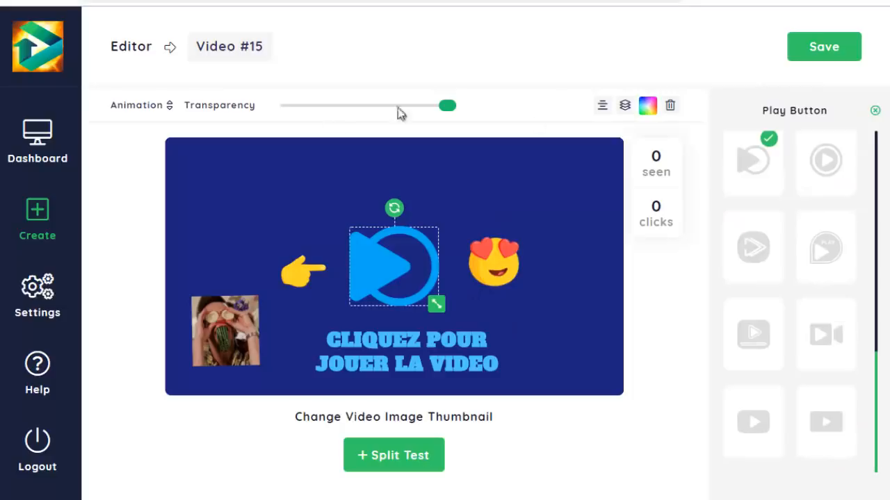
{"action": "left_click", "coordinate": [873, 112]}
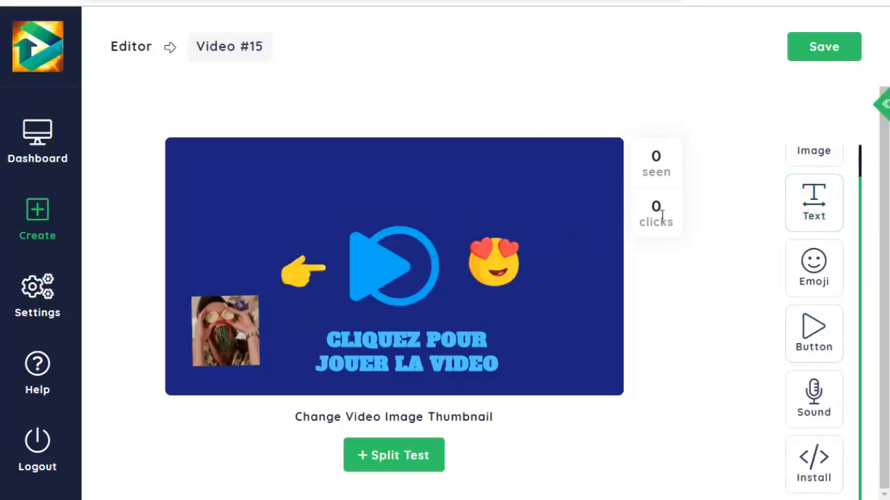
- Apply the Overlay 2 pattern to the thumbnail's dark blue background
{"action": "scroll", "coordinate": [813, 174], "scroll_direction": "up", "scroll_amount": 3}
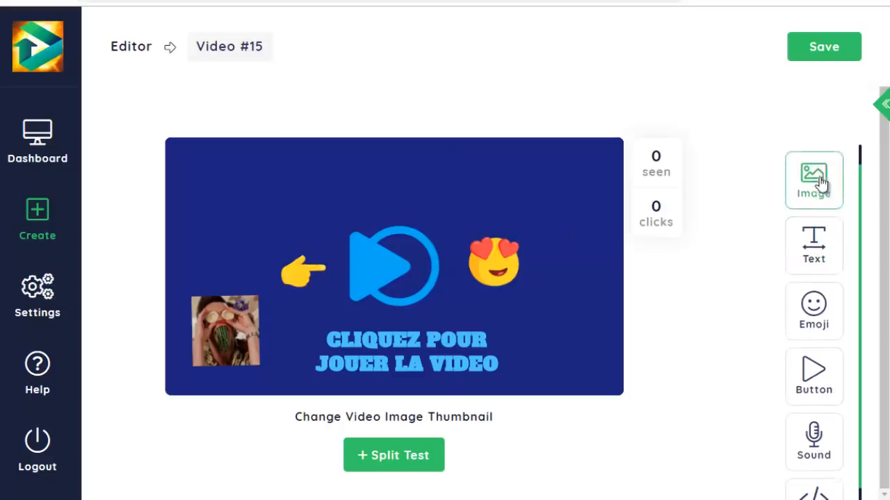
{"action": "left_click", "coordinate": [828, 177]}
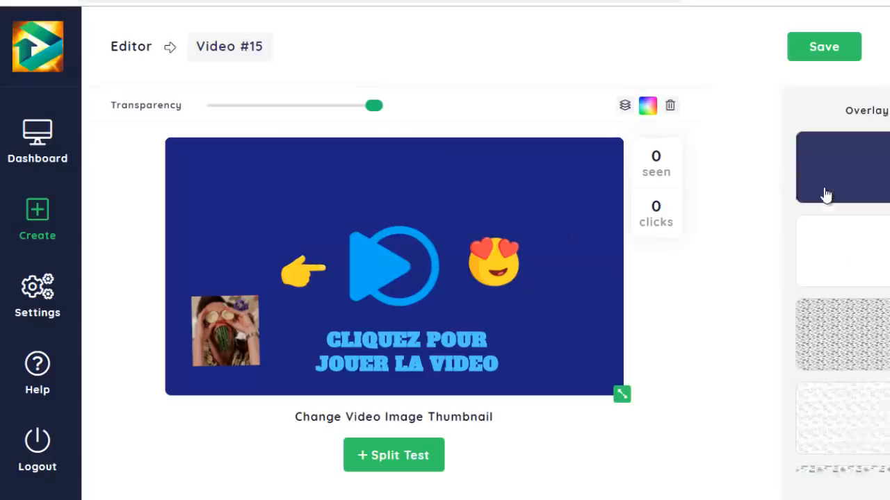
{"action": "left_click", "coordinate": [796, 321]}
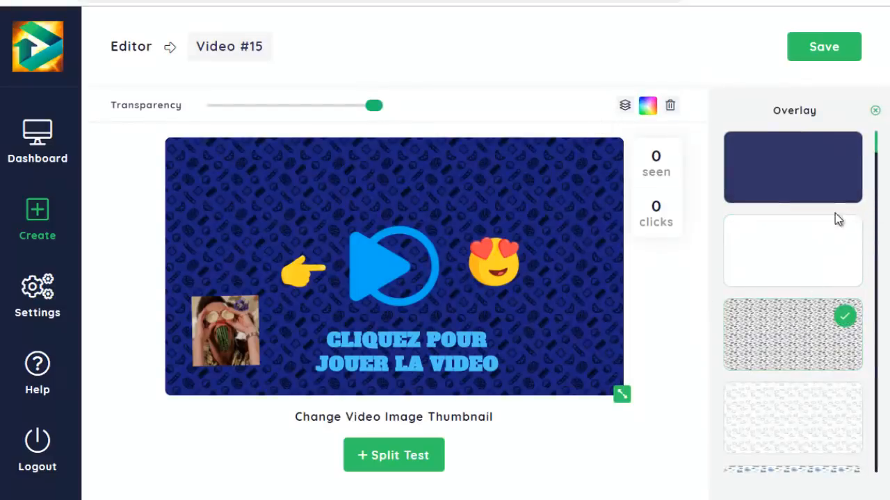
{"action": "mouse_move", "coordinate": [375, 110]}
{"action": "left_mouse_down"}
{"action": "mouse_move", "coordinate": [357, 113]}
{"action": "mouse_move", "coordinate": [393, 112]}
{"action": "left_mouse_up"}
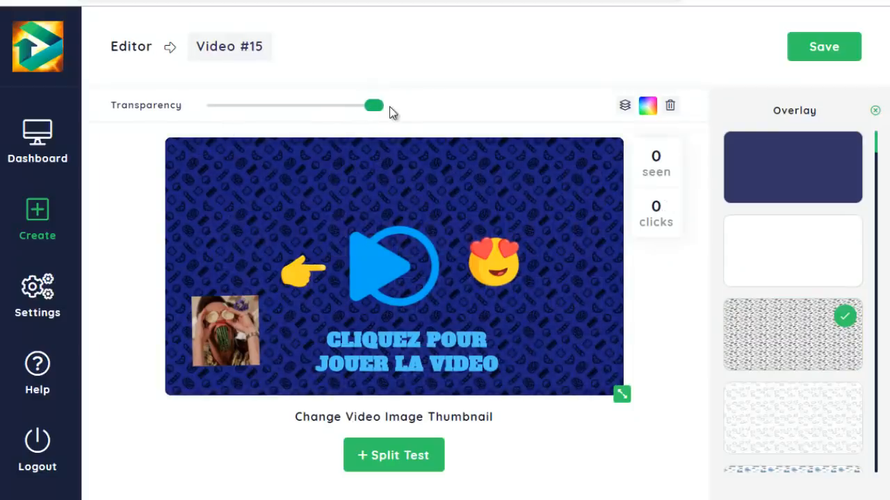
{"action": "left_click", "coordinate": [876, 112]}
- Look at the script for installing the customised video on a web page, then return to the editor's element list
{"action": "scroll", "coordinate": [830, 222], "scroll_direction": "down", "scroll_amount": 3}
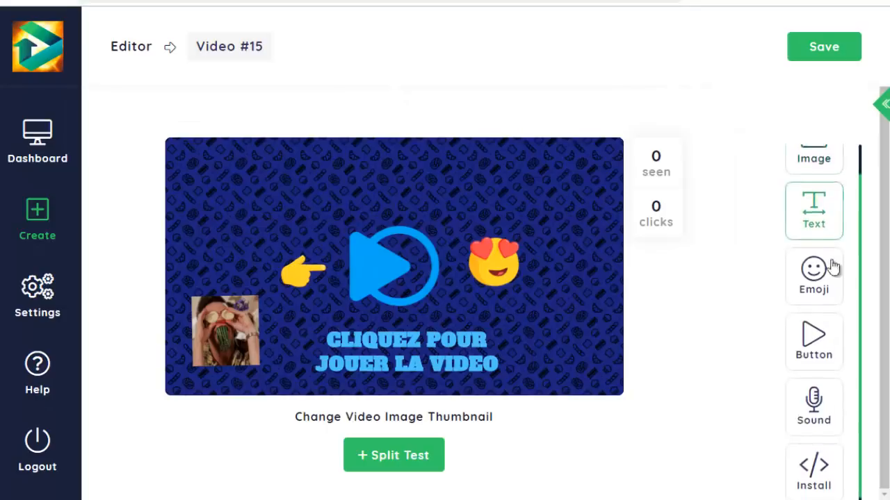
{"action": "left_click", "coordinate": [816, 464]}
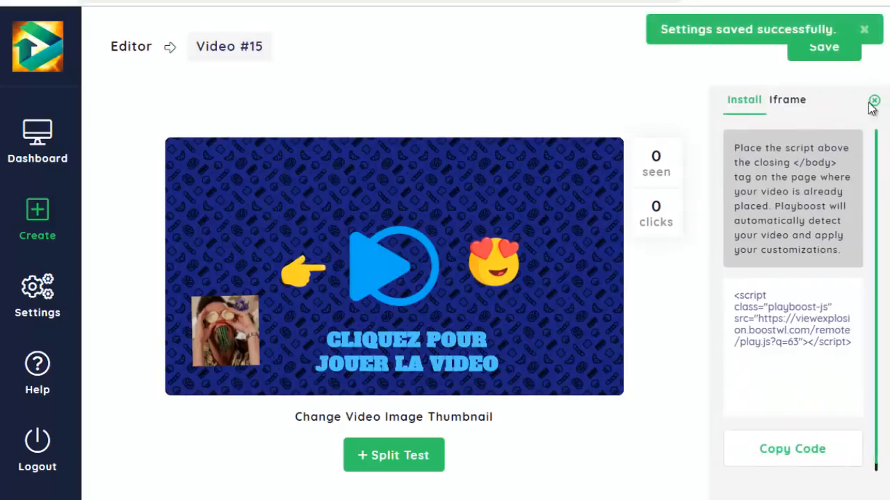
{"action": "left_click", "coordinate": [873, 103]}
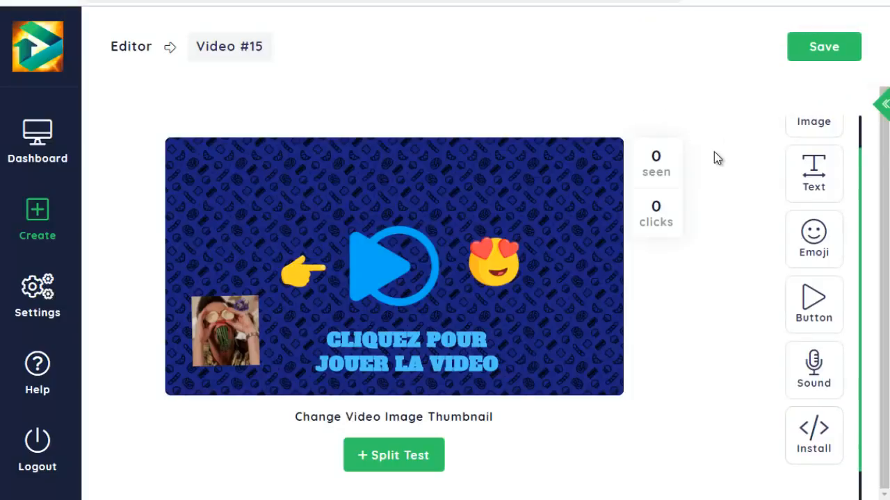
{"action": "left_click", "coordinate": [812, 429]}
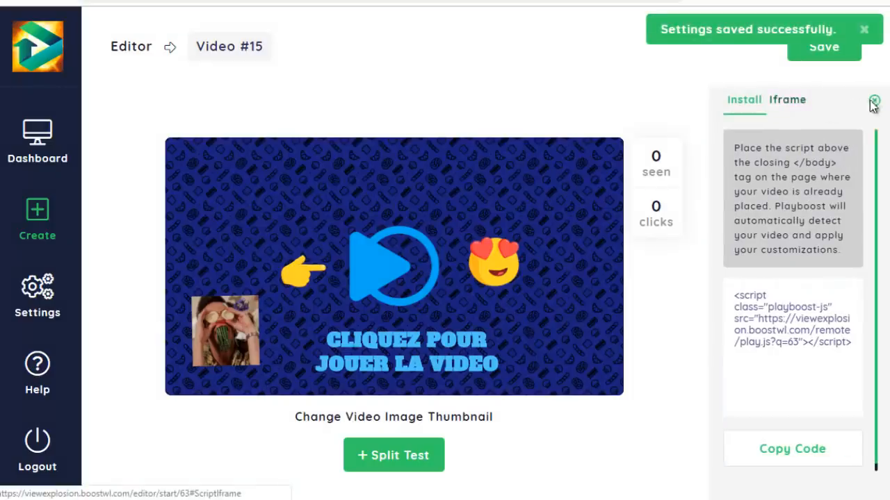
{"action": "left_click", "coordinate": [874, 101]}
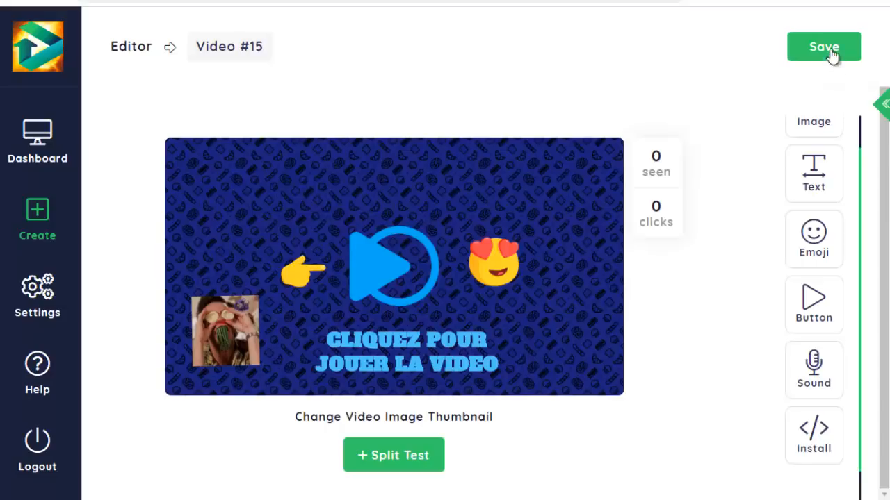
- Rename the project as "video #15 votre video" and save it
{"action": "left_click", "coordinate": [256, 46]}
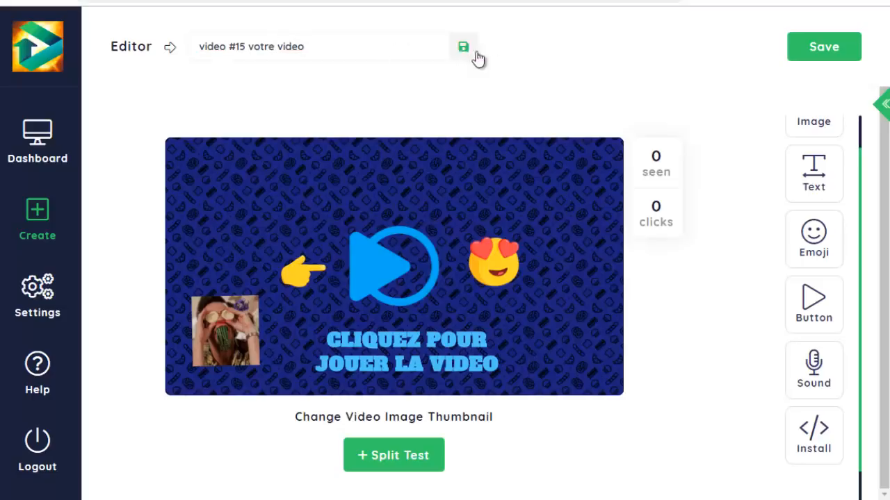
{"action": "left_click", "coordinate": [806, 60]}
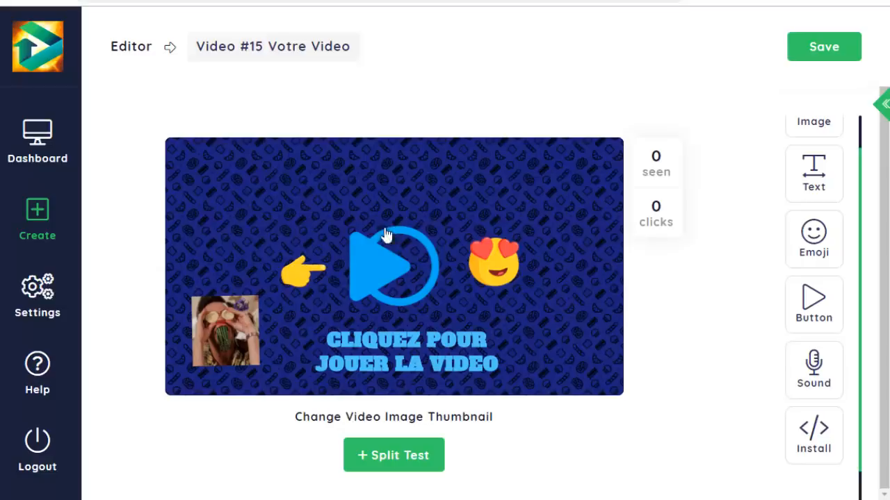
- Create a split test and recolour the play button in the variation thumbnail pinkish red (#d81b60)
{"action": "left_click", "coordinate": [402, 462]}
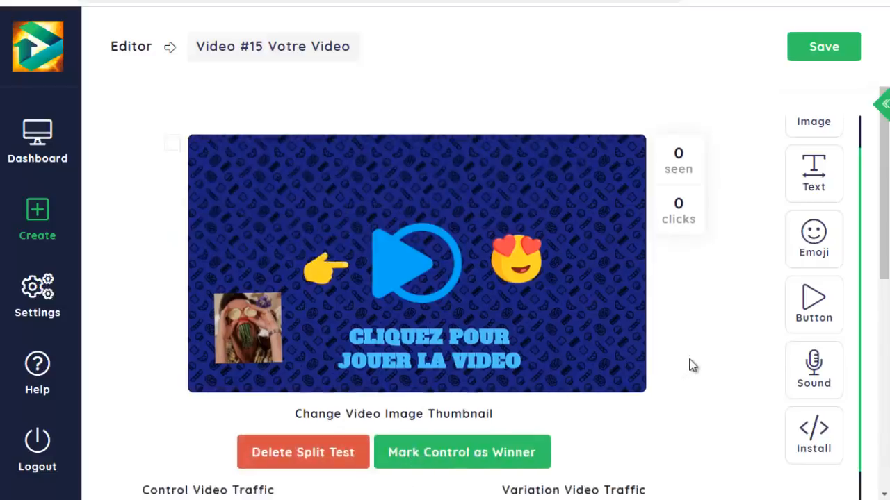
{"action": "scroll", "coordinate": [692, 362], "scroll_direction": "down", "scroll_amount": 3}
{"action": "scroll", "coordinate": [680, 312], "scroll_direction": "down", "scroll_amount": 2}
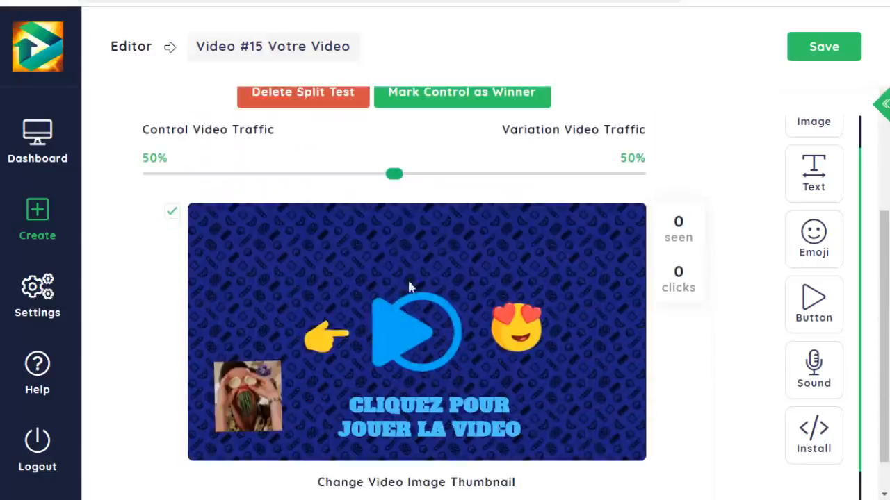
{"action": "left_click", "coordinate": [400, 341]}
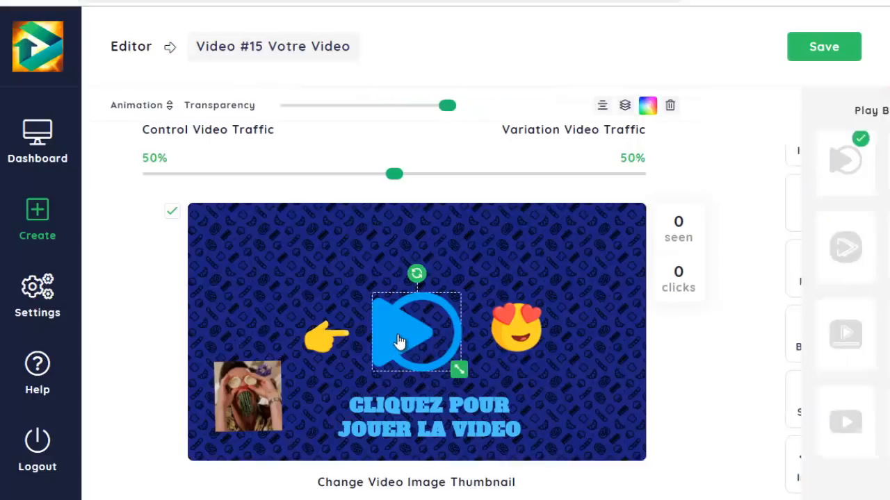
{"action": "left_click", "coordinate": [646, 108]}
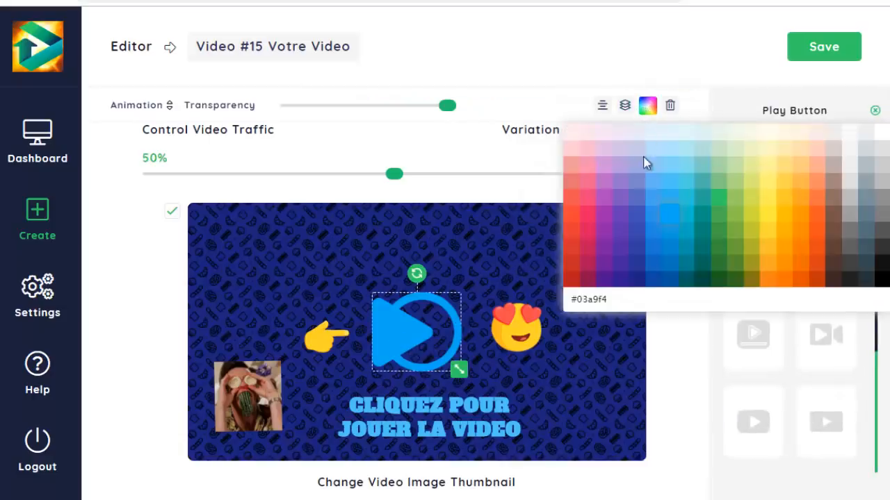
{"action": "left_click", "coordinate": [590, 232]}
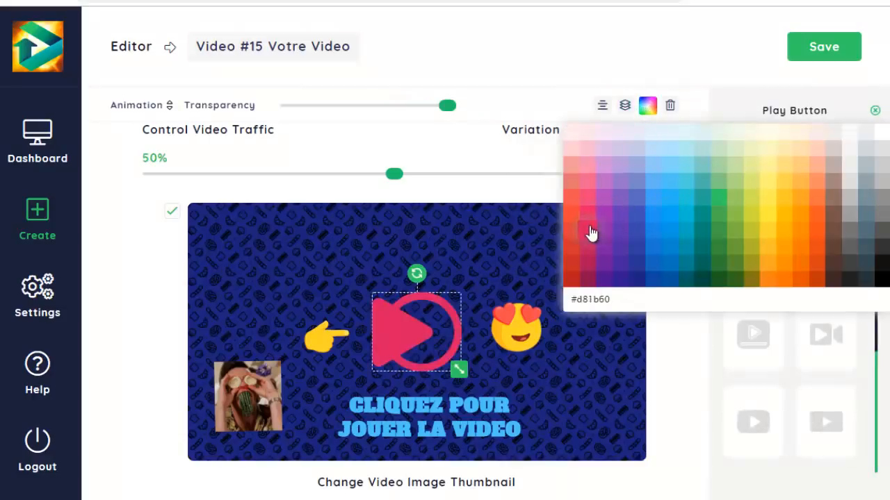
{"action": "left_click", "coordinate": [113, 297]}
- Delete the GIF from the variation thumbnail's lower-left corner
{"action": "left_click", "coordinate": [239, 372]}
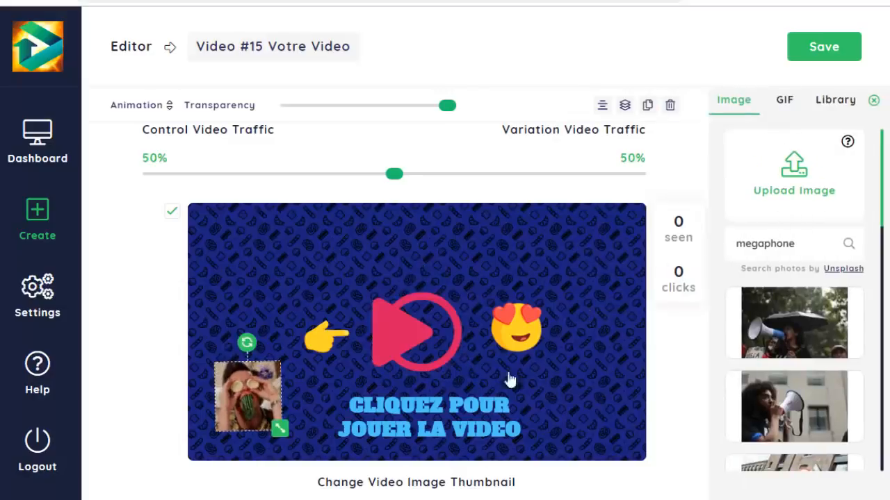
{"action": "left_click", "coordinate": [670, 105]}
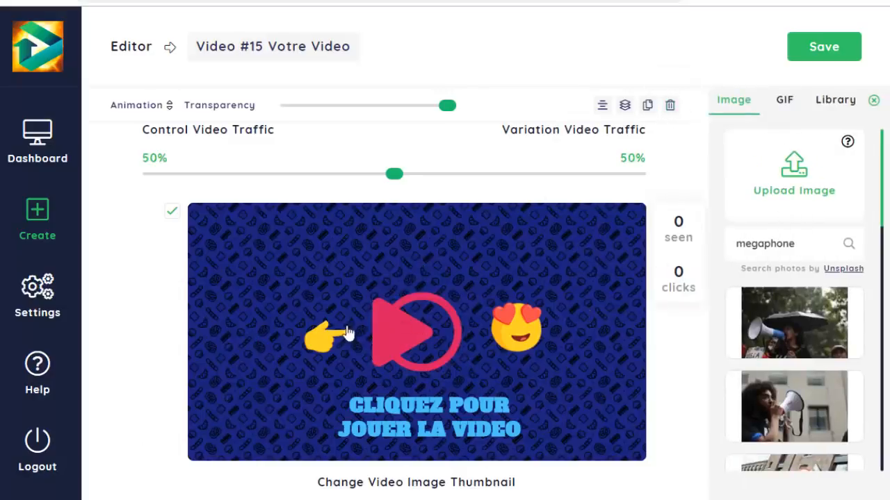
{"action": "scroll", "coordinate": [421, 340], "scroll_direction": "up", "scroll_amount": 1}
{"action": "scroll", "coordinate": [465, 393], "scroll_direction": "down", "scroll_amount": 1}
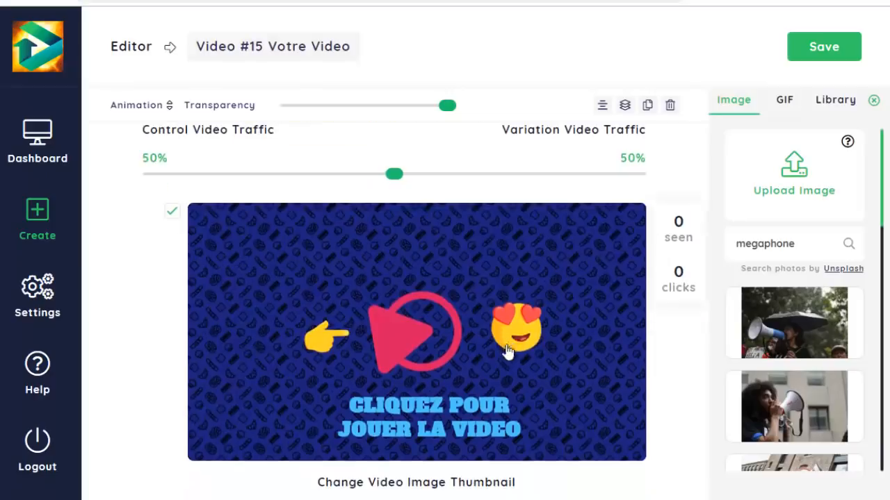
{"action": "scroll", "coordinate": [474, 363], "scroll_direction": "up", "scroll_amount": 3}
{"action": "scroll", "coordinate": [413, 232], "scroll_direction": "down", "scroll_amount": 3}
- Switch the variation thumbnail to the plain overlay and recolour it dark teal
{"action": "left_click", "coordinate": [600, 222]}
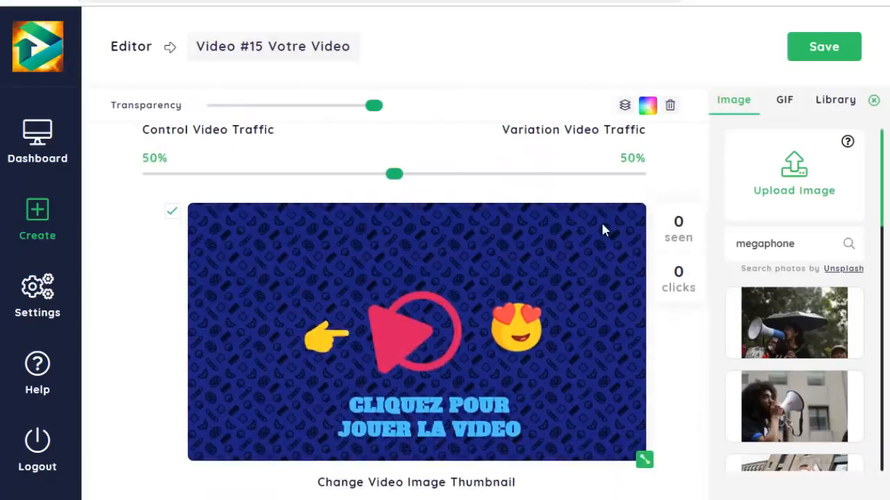
{"action": "left_click", "coordinate": [816, 174]}
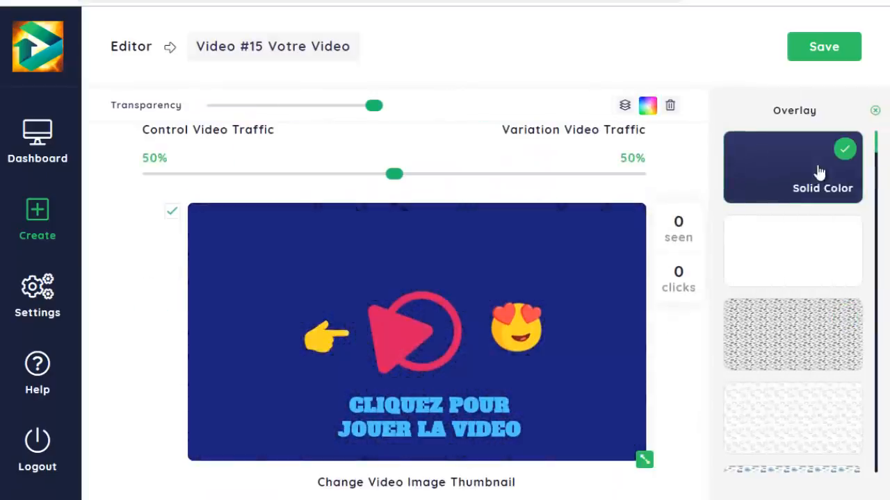
{"action": "left_click", "coordinate": [647, 105]}
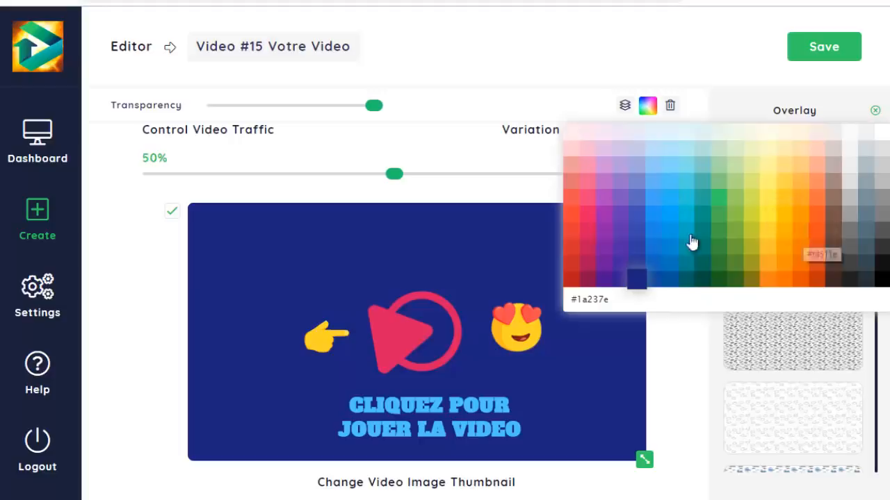
{"action": "left_click", "coordinate": [672, 284]}
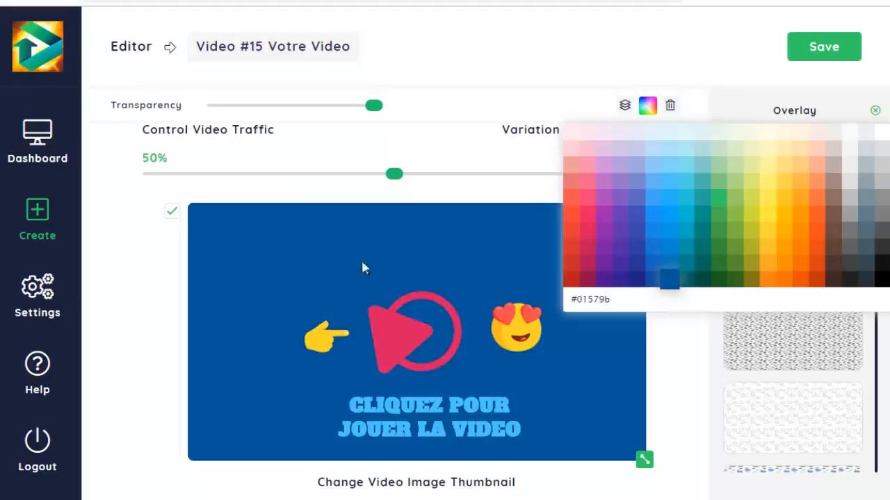
{"action": "left_click", "coordinate": [718, 266]}
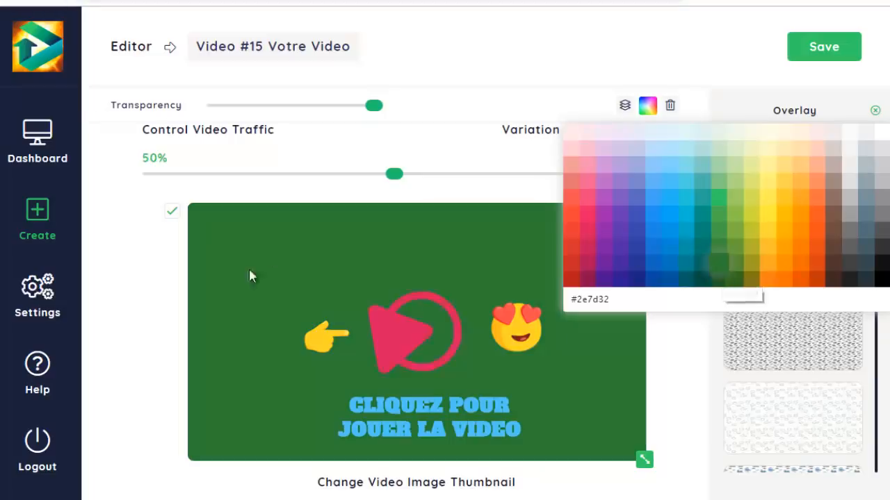
{"action": "left_click", "coordinate": [702, 278]}
{"action": "left_click", "coordinate": [179, 291]}
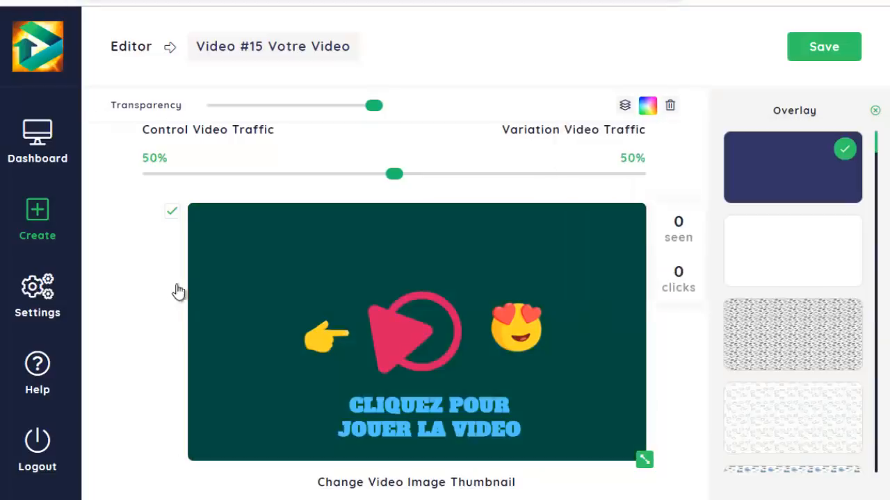
- Apply the Overlay 2 pattern to the variation thumbnail and compare it with the control thumbnail
{"action": "left_click", "coordinate": [790, 327]}
{"action": "scroll", "coordinate": [556, 318], "scroll_direction": "up", "scroll_amount": 1}
{"action": "scroll", "coordinate": [556, 319], "scroll_direction": "up", "scroll_amount": 2}
{"action": "scroll", "coordinate": [457, 282], "scroll_direction": "down", "scroll_amount": 4}
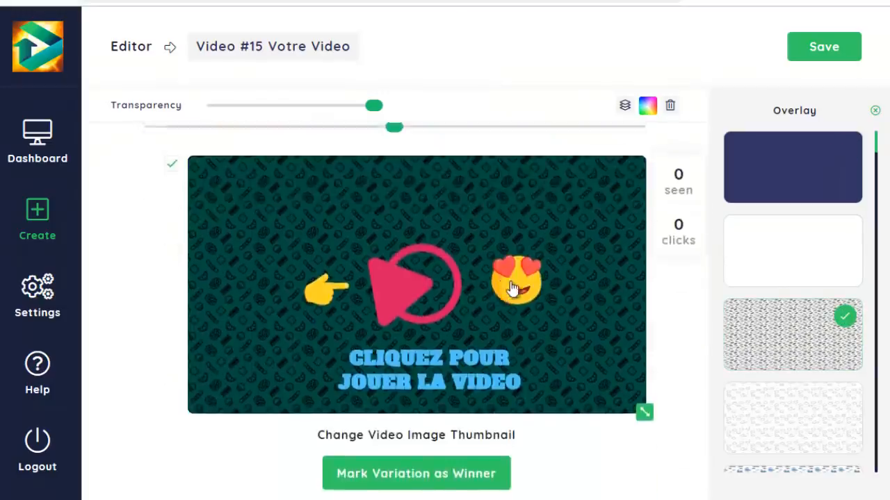
{"action": "scroll", "coordinate": [513, 290], "scroll_direction": "up", "scroll_amount": 2}
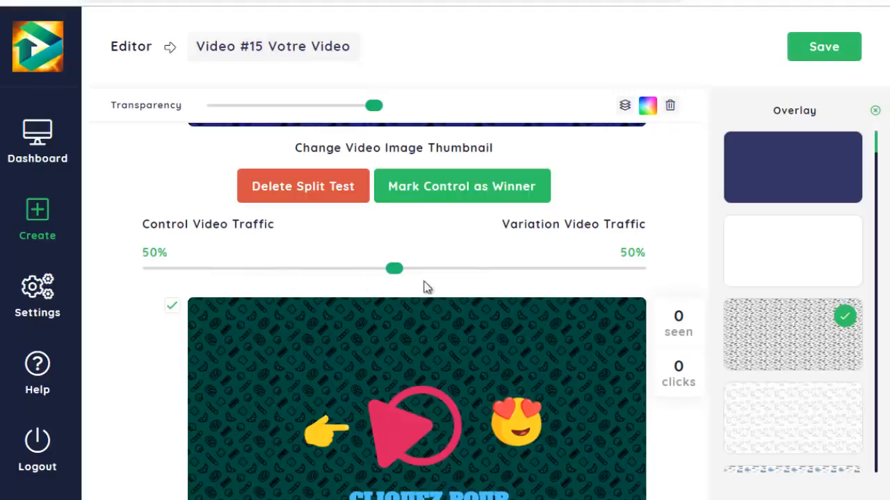
{"action": "scroll", "coordinate": [415, 327], "scroll_direction": "up", "scroll_amount": 2}
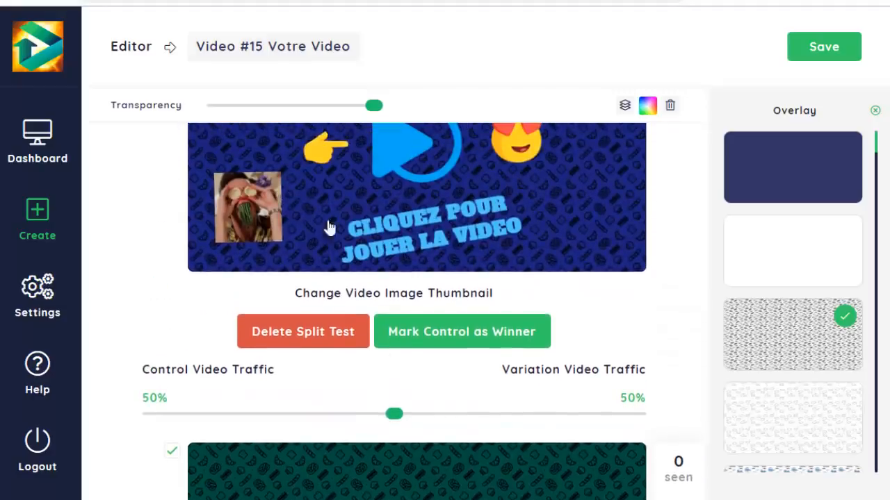
{"action": "scroll", "coordinate": [469, 187], "scroll_direction": "up", "scroll_amount": 1}
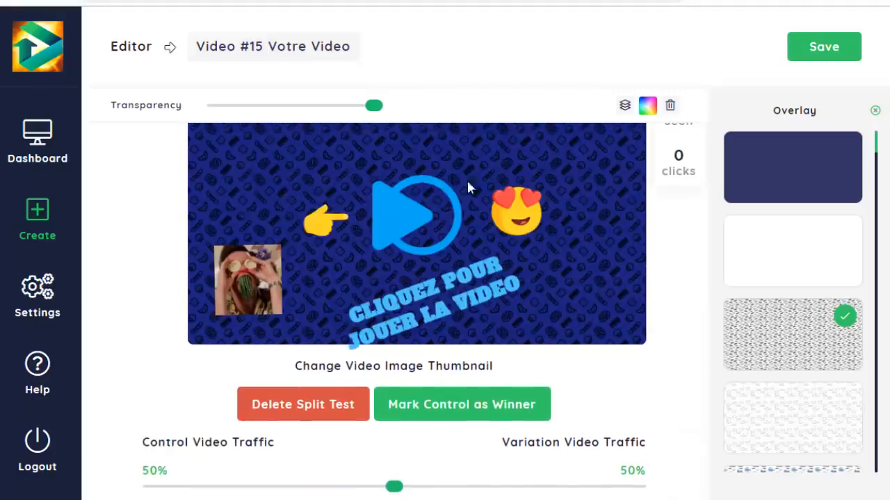
{"action": "scroll", "coordinate": [438, 306], "scroll_direction": "down", "scroll_amount": 5}
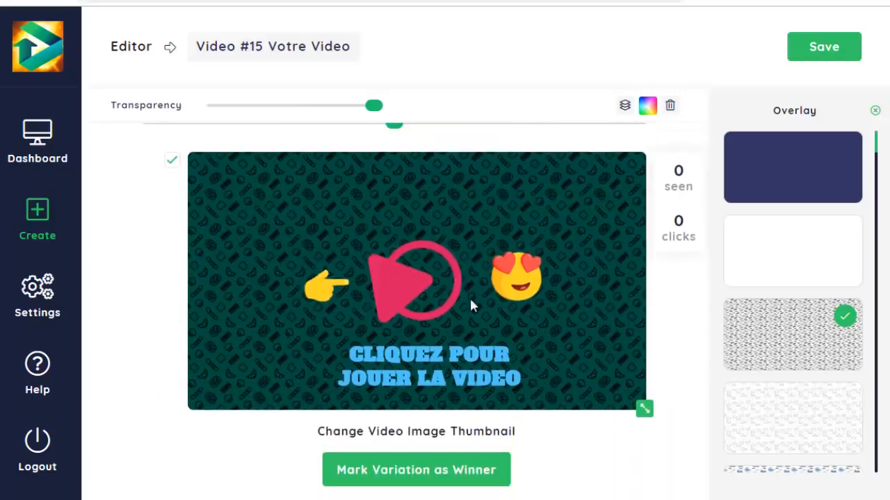
- Set the split test traffic to 30% for the control video and 70% for the variation
{"action": "scroll", "coordinate": [470, 305], "scroll_direction": "up", "scroll_amount": 2}
{"action": "left_click_drag", "start_coordinate": [393, 276], "coordinate": [306, 274]}
{"action": "scroll", "coordinate": [191, 278], "scroll_direction": "up", "scroll_amount": 1}
{"action": "scroll", "coordinate": [323, 305], "scroll_direction": "up", "scroll_amount": 3}
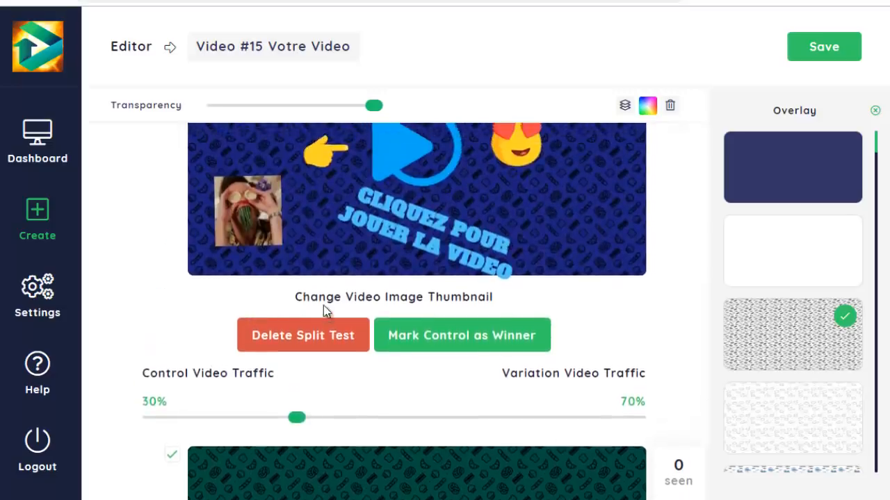
- Return the split test traffic to 50% for the control video and 50% for the variation
{"action": "scroll", "coordinate": [504, 313], "scroll_direction": "down", "scroll_amount": 3}
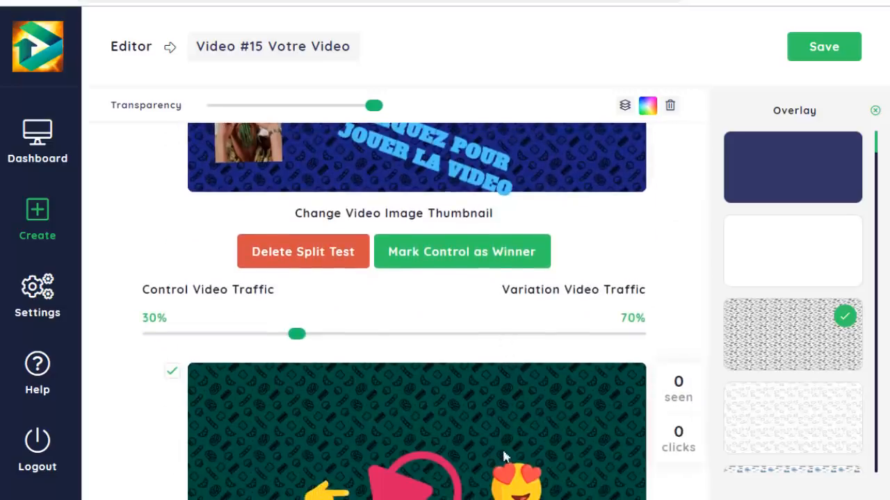
{"action": "scroll", "coordinate": [502, 456], "scroll_direction": "down", "scroll_amount": 4}
{"action": "left_click", "coordinate": [392, 190]}
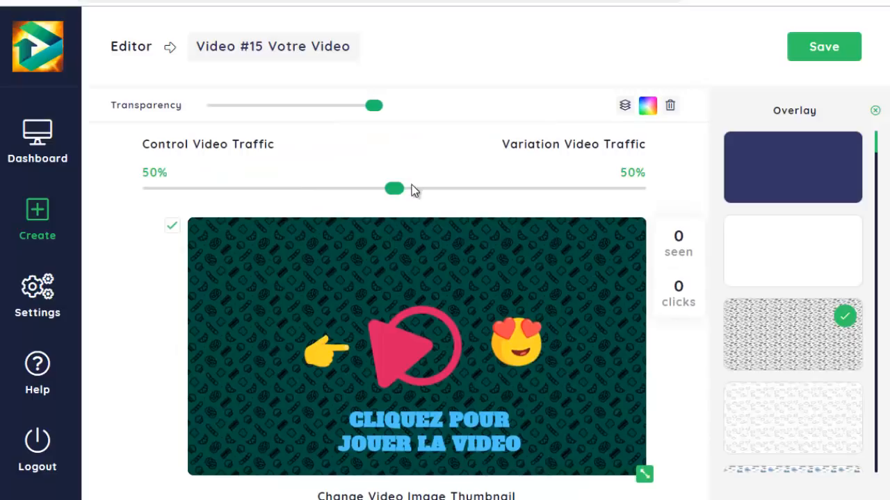
- Compare the control and variation thumbnails along with their seen and click counters
{"action": "scroll", "coordinate": [432, 206], "scroll_direction": "down", "scroll_amount": 2}
{"action": "scroll", "coordinate": [452, 278], "scroll_direction": "up", "scroll_amount": 4}
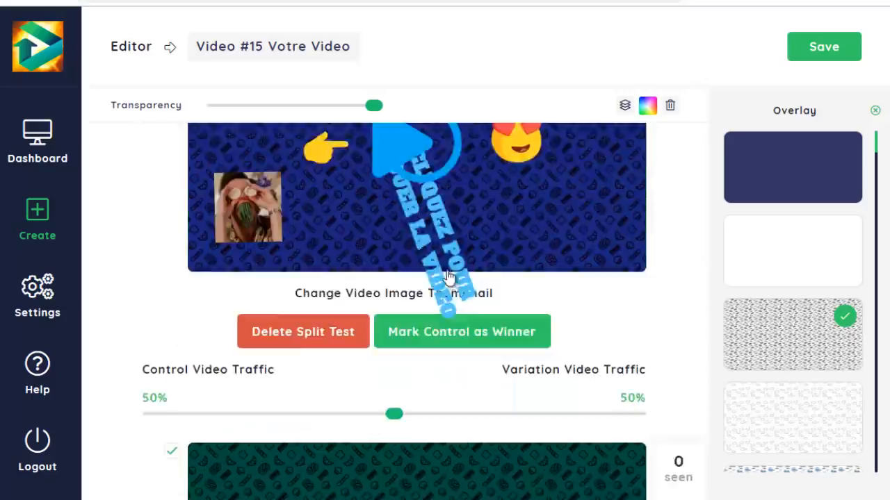
{"action": "scroll", "coordinate": [612, 304], "scroll_direction": "down", "scroll_amount": 4}
{"action": "scroll", "coordinate": [611, 304], "scroll_direction": "up", "scroll_amount": 6}
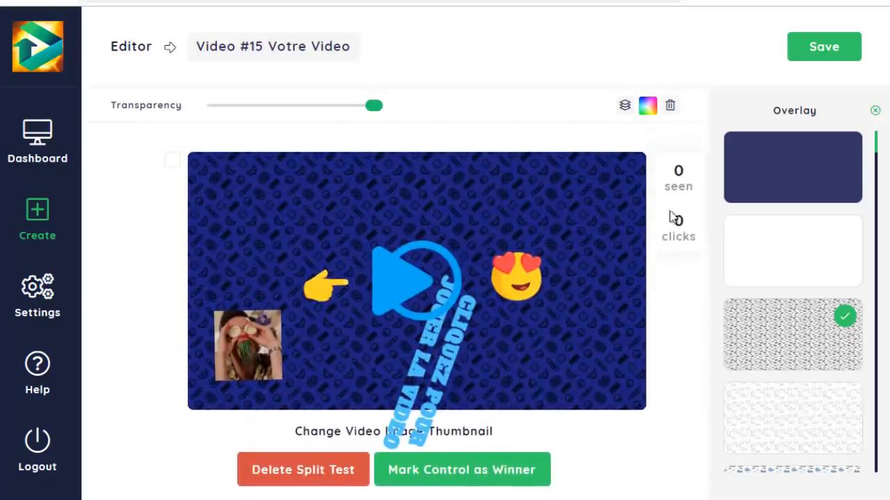
{"action": "scroll", "coordinate": [674, 271], "scroll_direction": "down", "scroll_amount": 1}
{"action": "scroll", "coordinate": [681, 275], "scroll_direction": "down", "scroll_amount": 4}
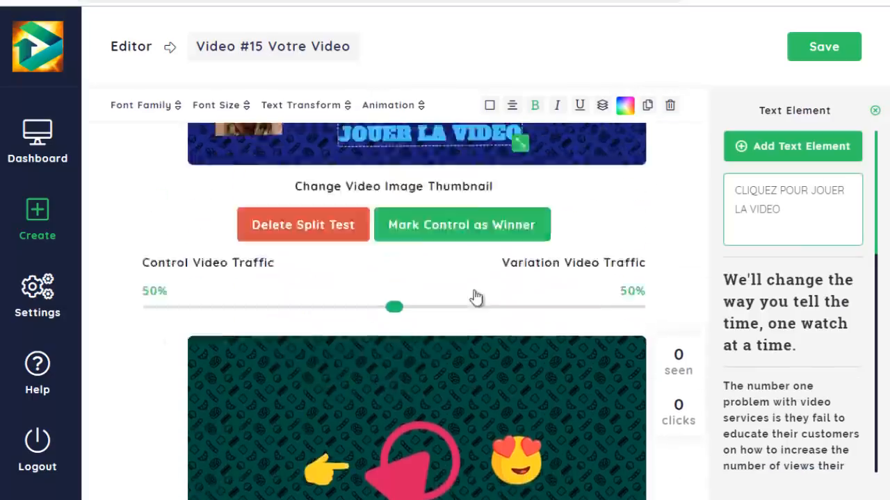
- Review the split test layout, examining the control thumbnail, its counters, the winner and delete options, and the traffic split
{"action": "scroll", "coordinate": [474, 297], "scroll_direction": "up", "scroll_amount": 2}
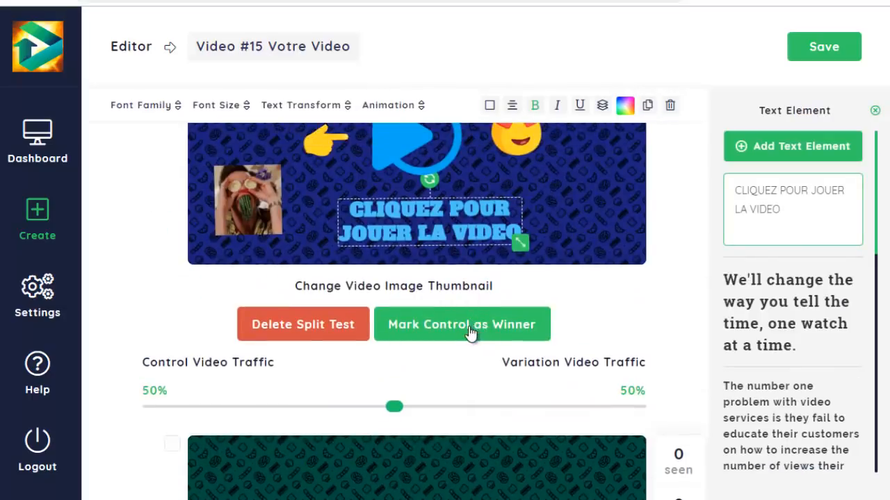
{"action": "scroll", "coordinate": [636, 351], "scroll_direction": "up", "scroll_amount": 3}
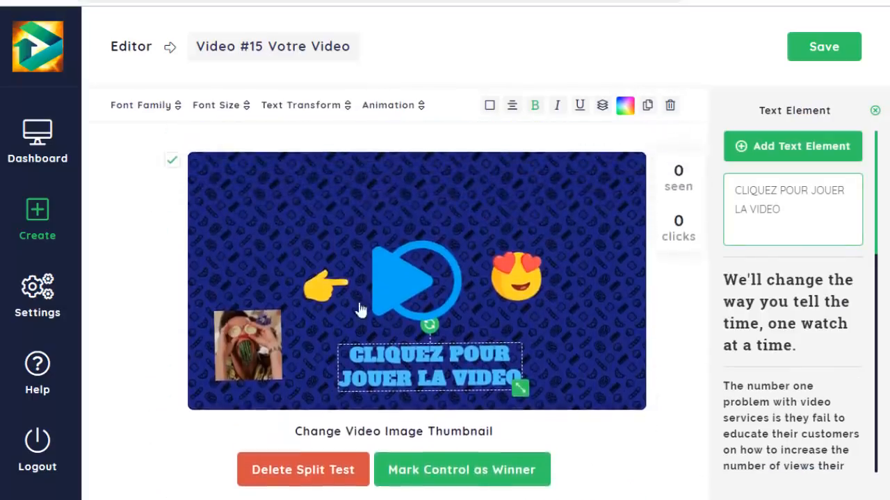
{"action": "scroll", "coordinate": [645, 303], "scroll_direction": "down", "scroll_amount": 1}
{"action": "scroll", "coordinate": [669, 307], "scroll_direction": "up", "scroll_amount": 1}
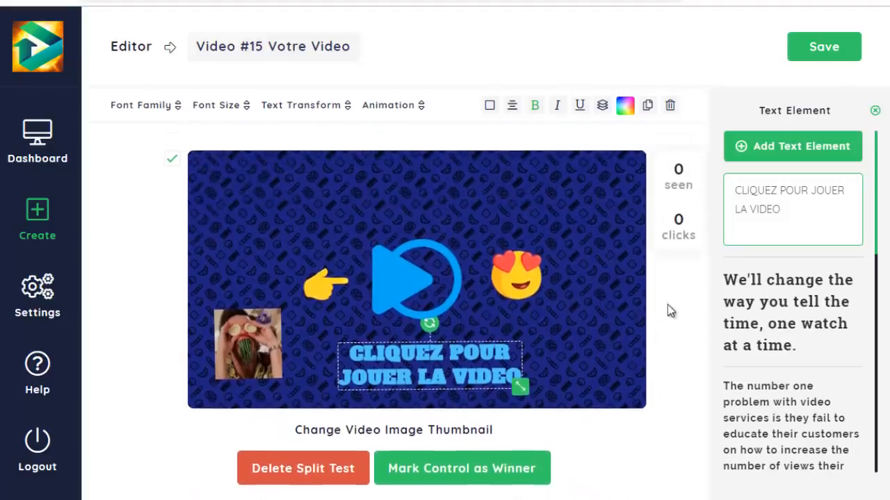
{"action": "scroll", "coordinate": [640, 286], "scroll_direction": "down", "scroll_amount": 1}
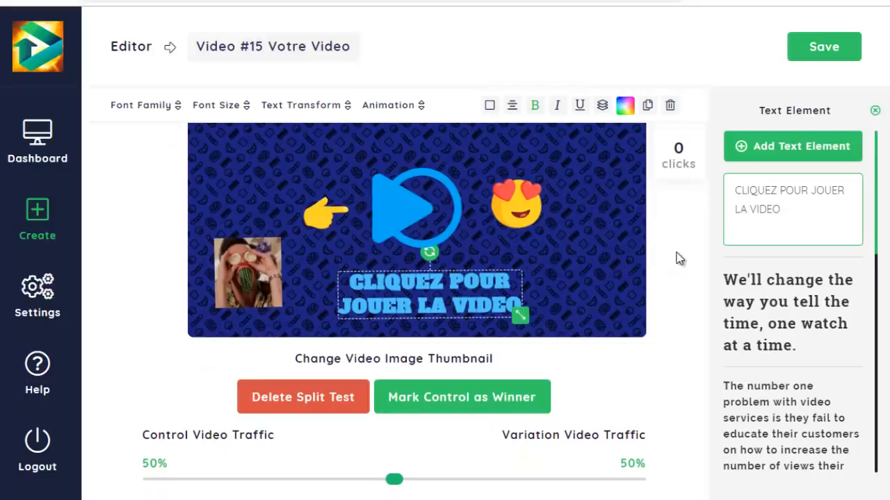
{"action": "scroll", "coordinate": [675, 258], "scroll_direction": "down", "scroll_amount": 2}
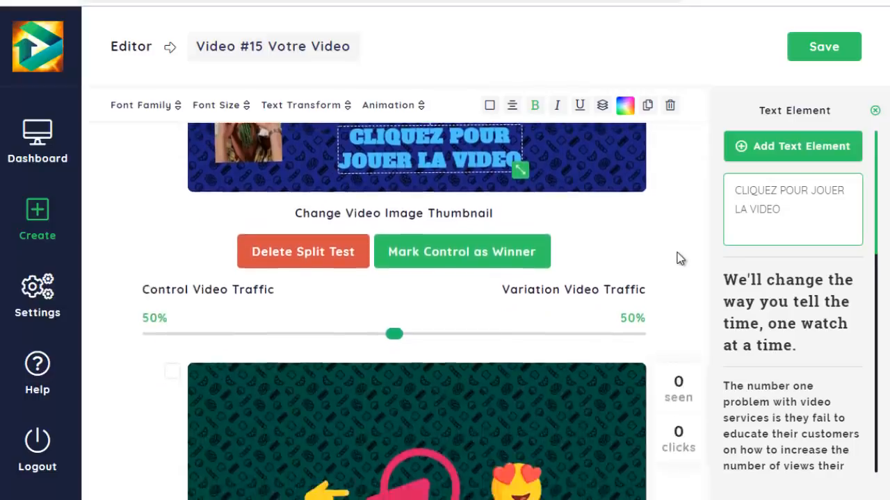
{"action": "scroll", "coordinate": [674, 275], "scroll_direction": "up", "scroll_amount": 1}
{"action": "scroll", "coordinate": [427, 271], "scroll_direction": "up", "scroll_amount": 1}
- Go to the dashboard's video list and switch the status of video #15 votre video back on
{"action": "left_click", "coordinate": [36, 137]}
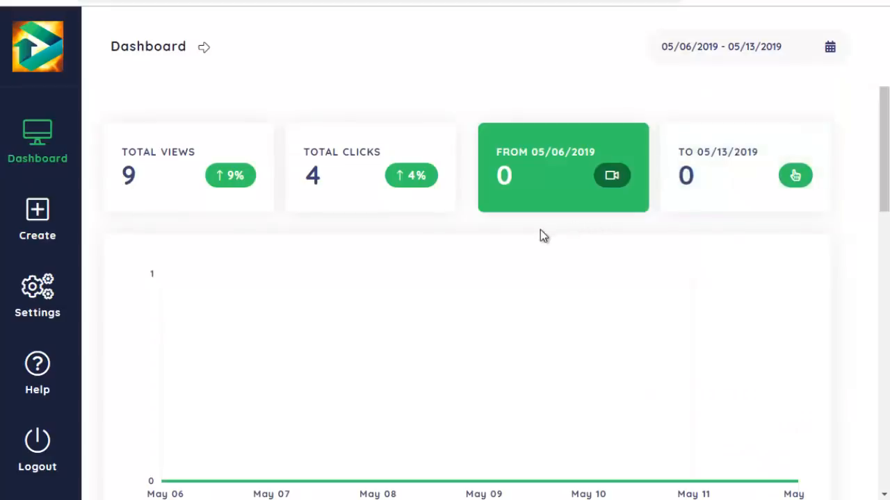
{"action": "scroll", "coordinate": [568, 264], "scroll_direction": "down", "scroll_amount": 8}
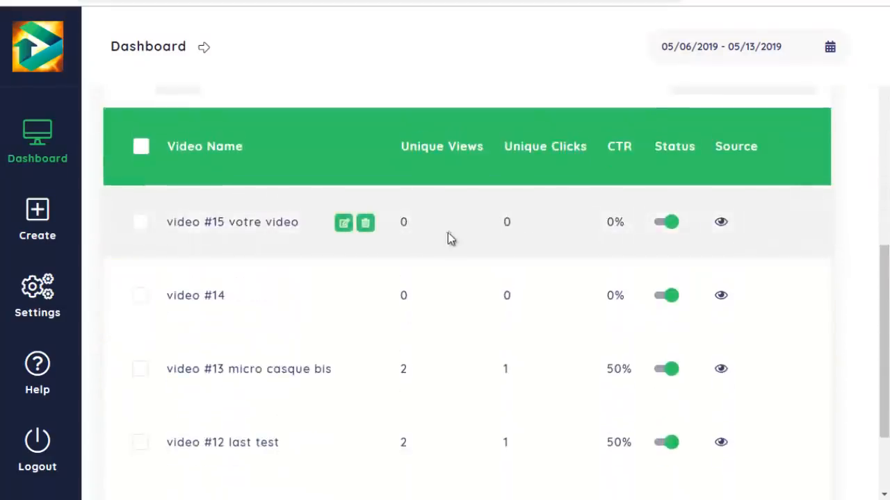
{"action": "scroll", "coordinate": [449, 237], "scroll_direction": "down", "scroll_amount": 1}
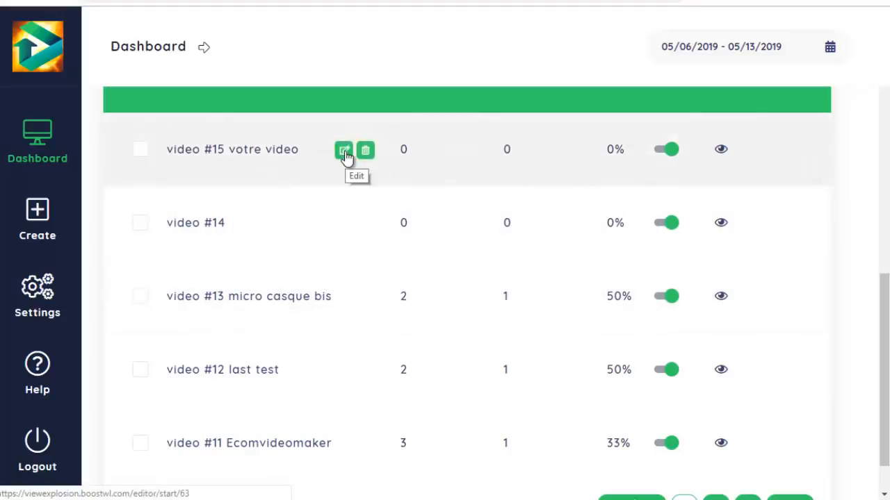
{"action": "left_click", "coordinate": [670, 151]}
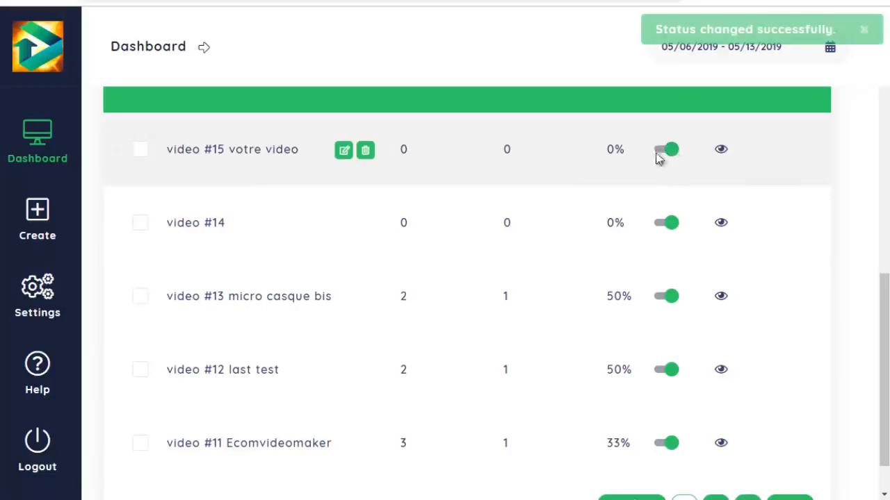